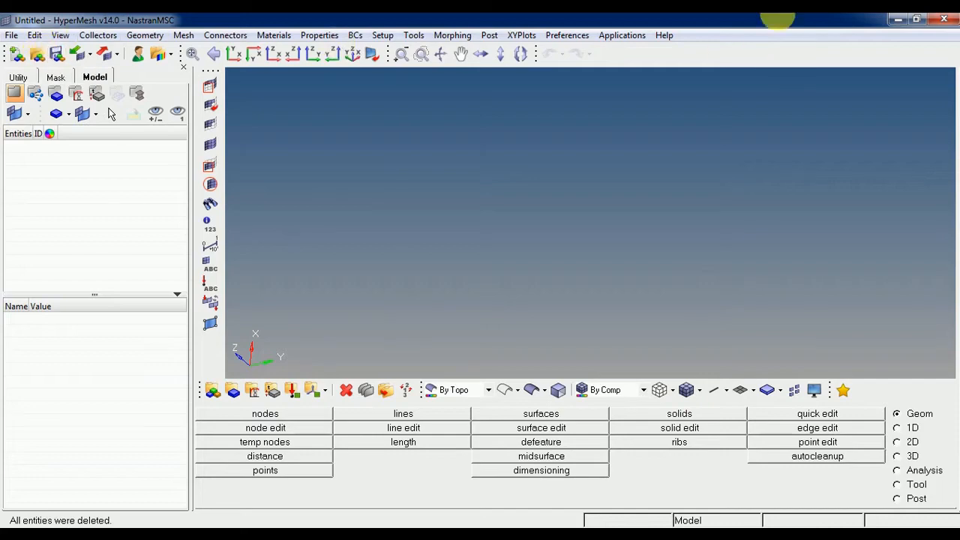
# Open the model file Plate_02.hm and display its surfaces shaded with edges.
pyautogui.click(38, 55)
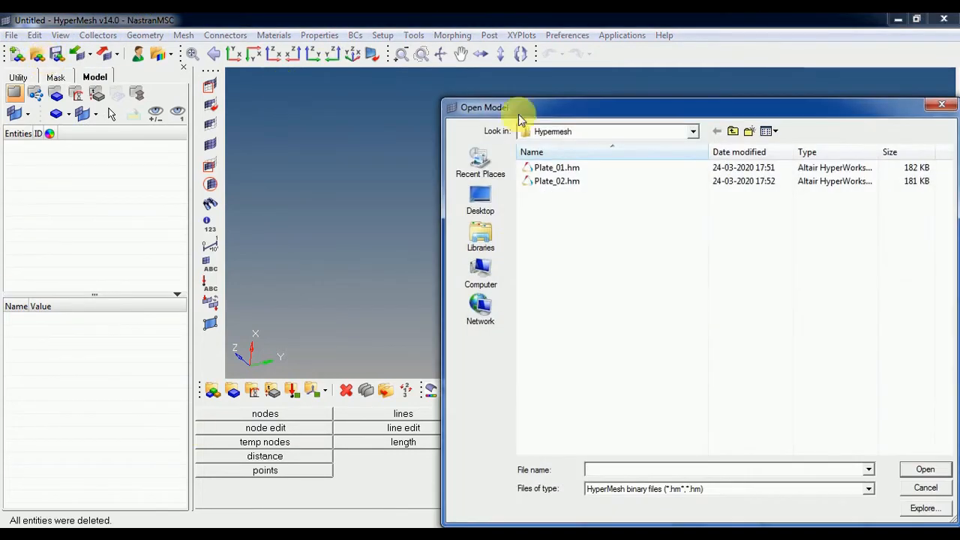
pyautogui.click(559, 182)
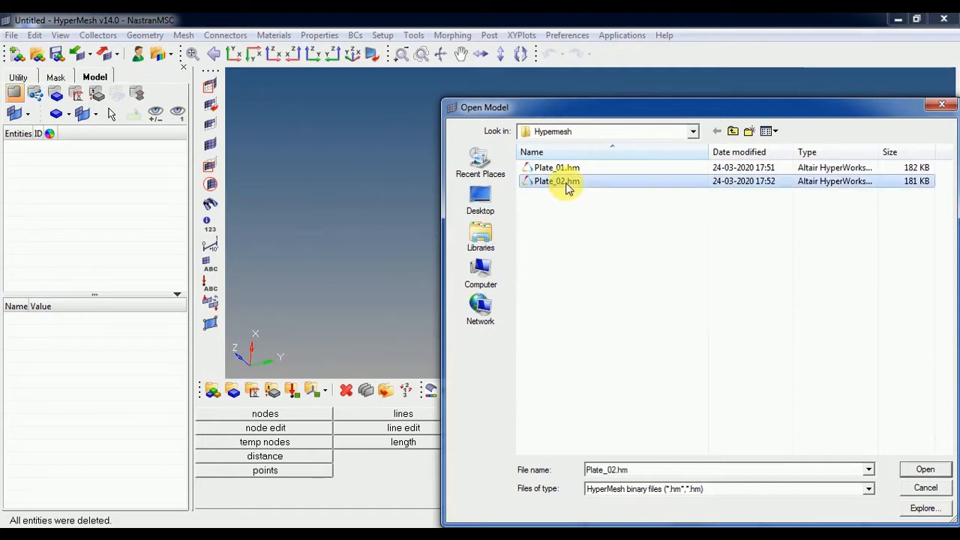
pyautogui.click(924, 469)
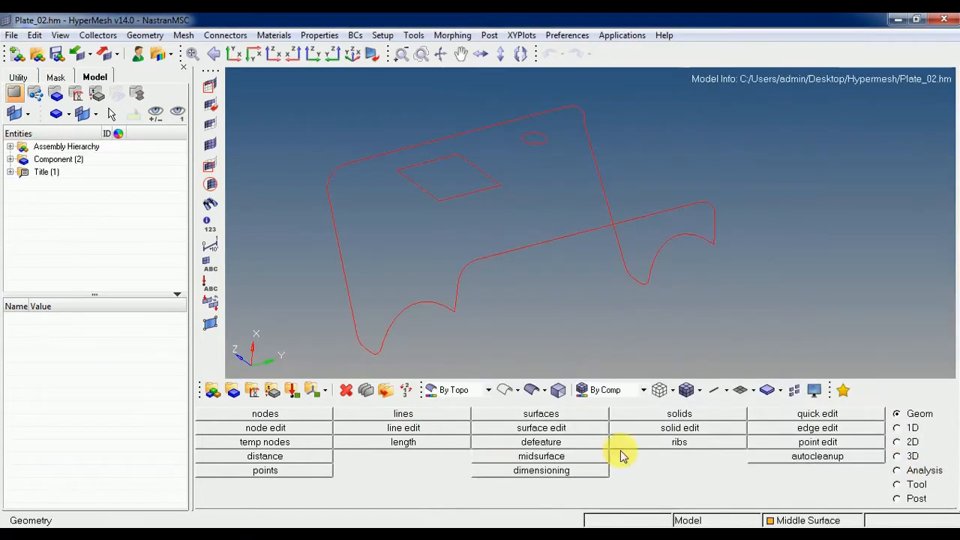
pyautogui.click(532, 389)
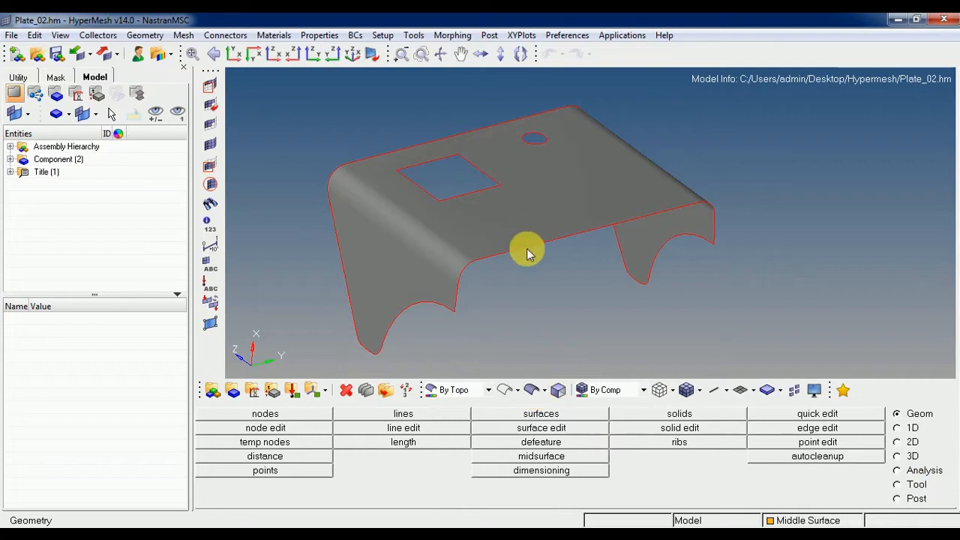
pyautogui.moveTo(526, 253)
pyautogui.keyDown('ctrl'); pyautogui.mouseDown()
pyautogui.moveTo(574, 235)
pyautogui.moveTo(552, 229)
pyautogui.moveTo(489, 250)
pyautogui.moveTo(818, 240)
pyautogui.moveTo(533, 278)
pyautogui.moveTo(678, 247)
pyautogui.moveTo(568, 247)
pyautogui.moveTo(596, 259)
pyautogui.moveTo(490, 261)
pyautogui.mouseUp(); pyautogui.keyUp('ctrl')
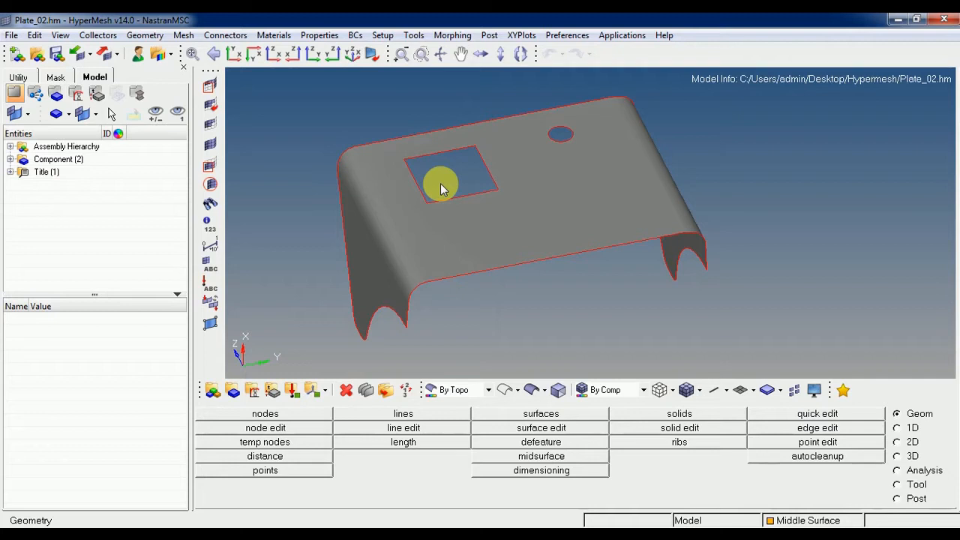
# Expand the component list and show the properties of the Middle Surface component.
pyautogui.click(10, 160)
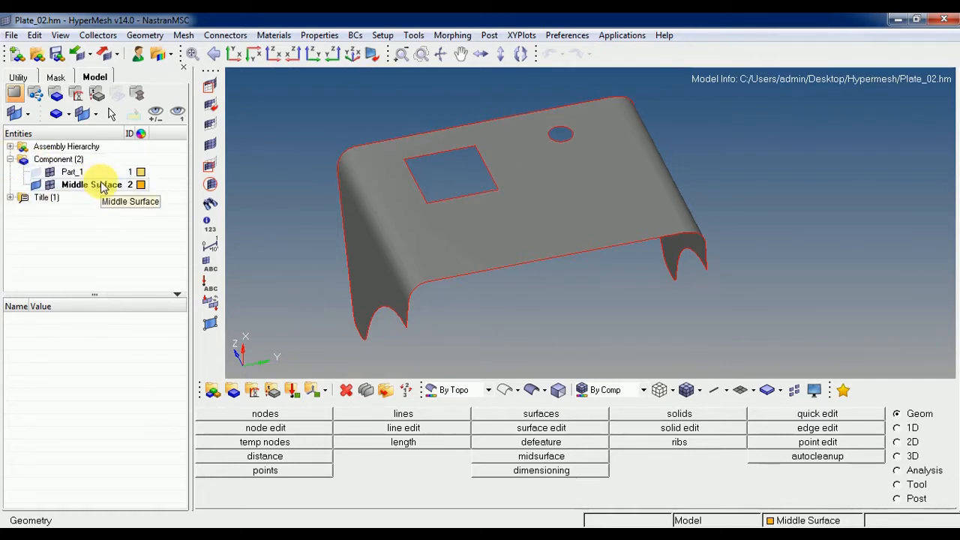
pyautogui.click(103, 187)
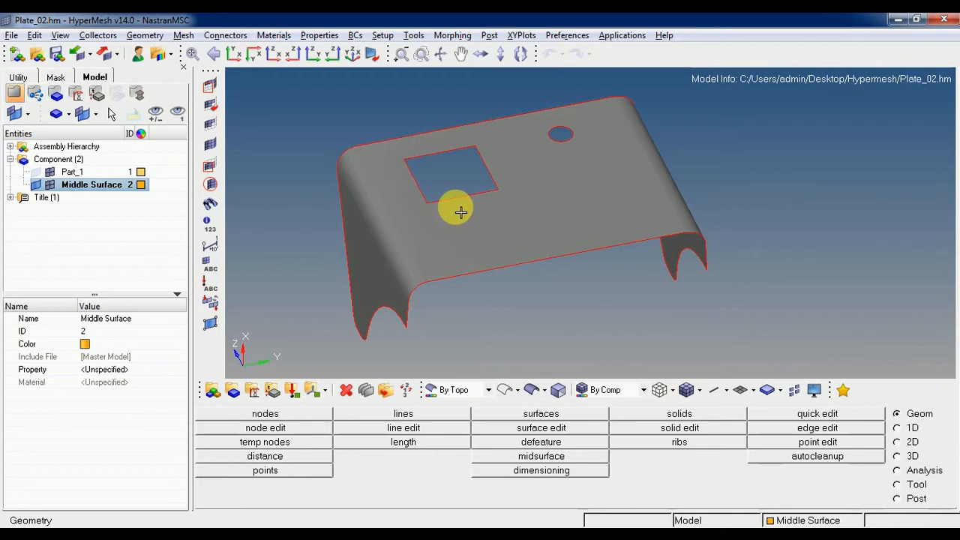
pyautogui.press('alt')
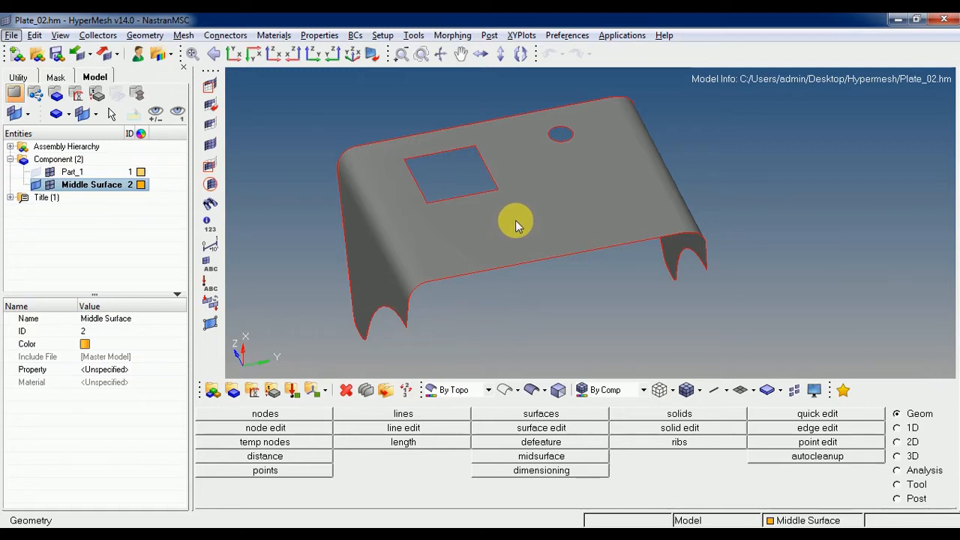
pyautogui.scroll(2, 432, 214)
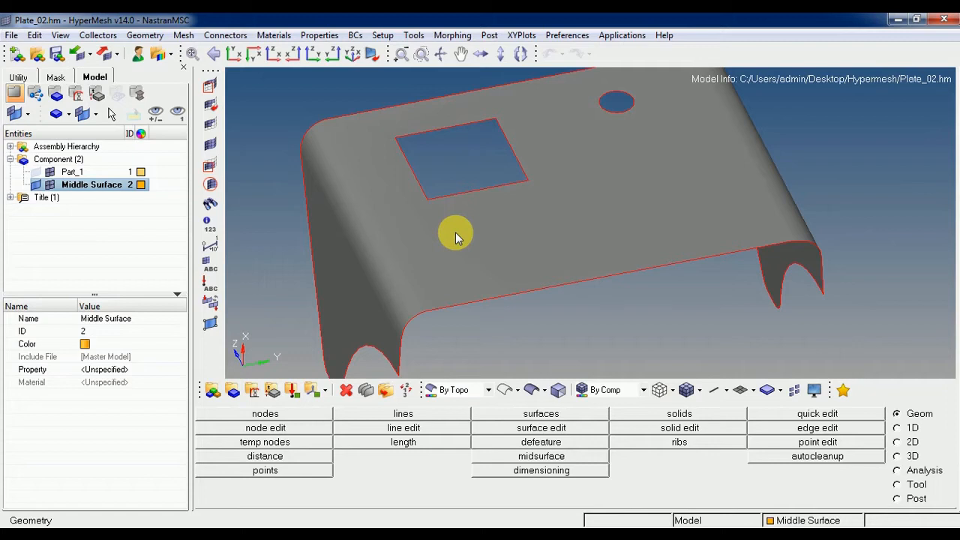
pyautogui.keyDown('ctrl'); pyautogui.moveTo(478, 231); pyautogui.dragTo(450, 234, button='right'); pyautogui.keyUp('ctrl')
pyautogui.keyDown('ctrl'); pyautogui.scroll(-1, 450, 234); pyautogui.keyUp('ctrl')
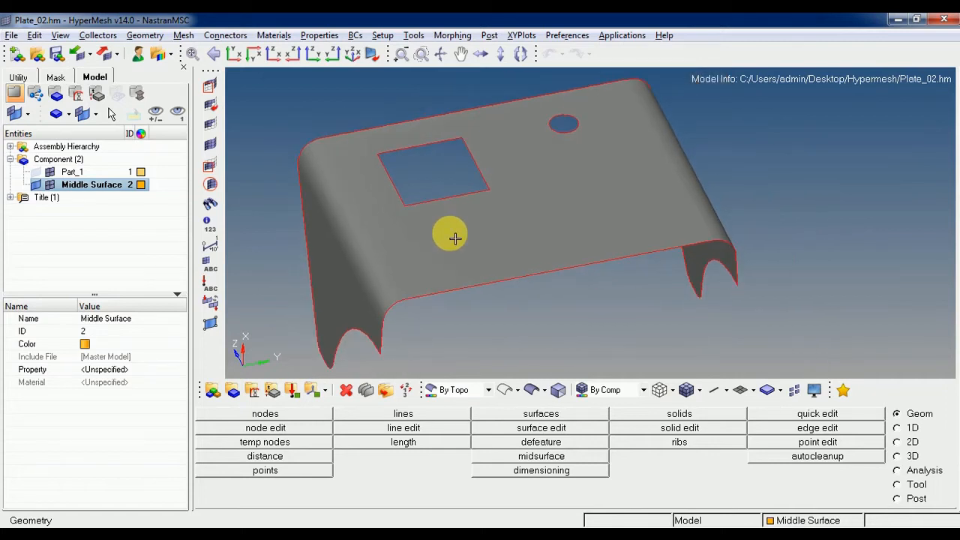
pyautogui.keyDown('ctrl'); pyautogui.scroll(-2, 531, 241); pyautogui.keyUp('ctrl')
pyautogui.keyDown('ctrl'); pyautogui.moveTo(520, 236); pyautogui.dragTo(507, 238, button='right'); pyautogui.keyUp('ctrl')
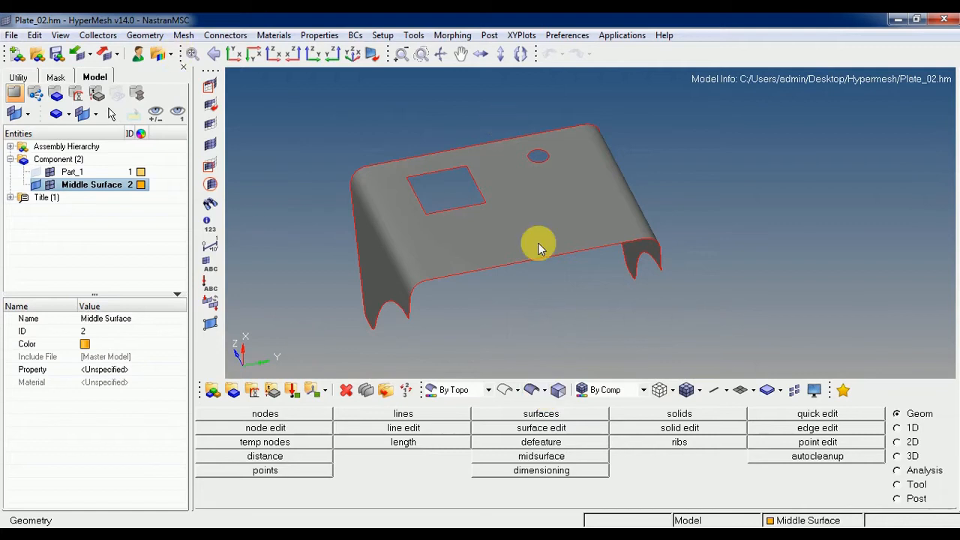
# Open the Automesh settings for surfaces, review the batchmesh, deviation and rigid body methods, and return to size and bias.
pyautogui.press('F12')
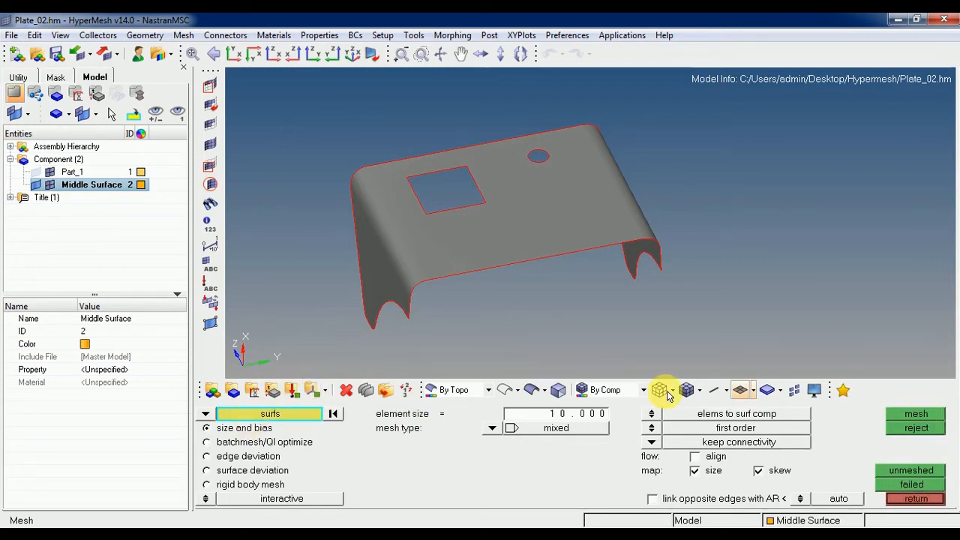
pyautogui.click(206, 415)
pyautogui.click(247, 442)
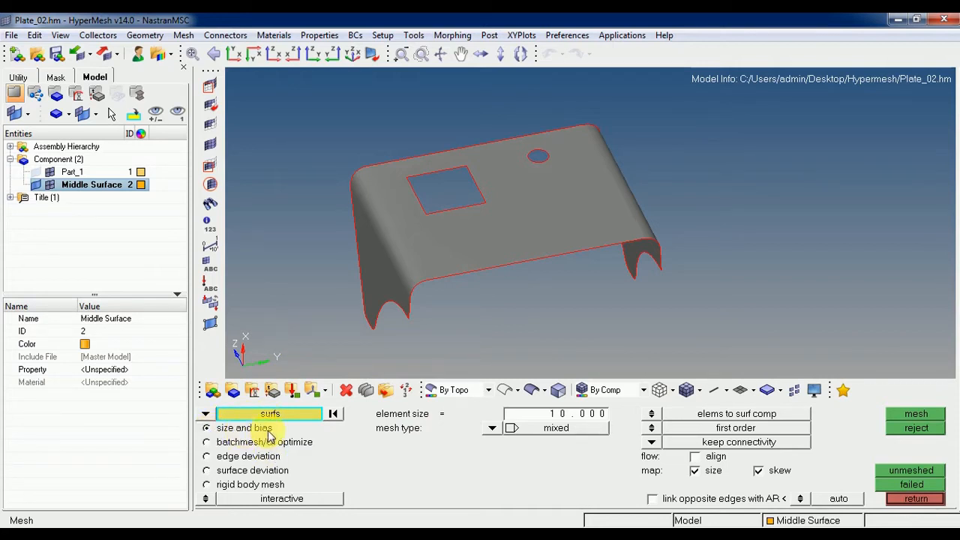
pyautogui.click(208, 443)
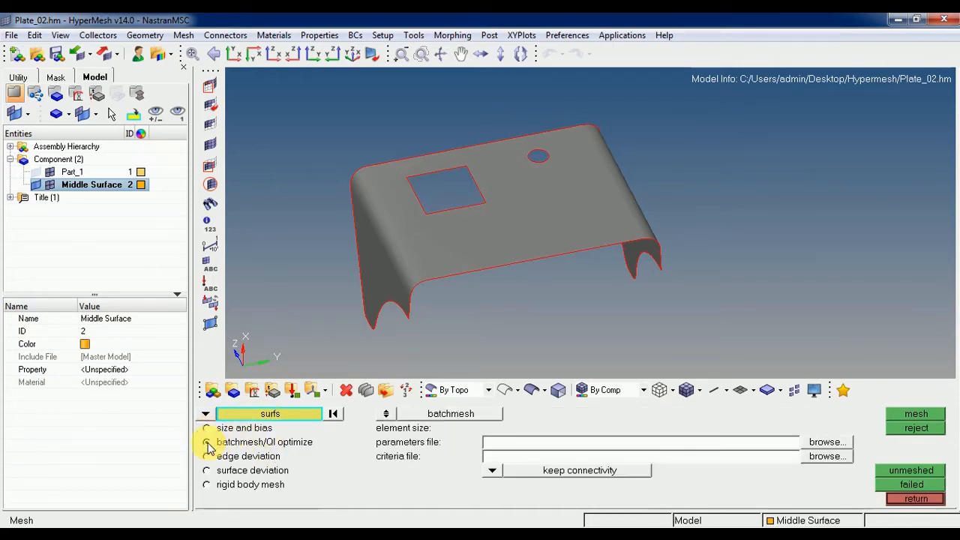
pyautogui.click(206, 457)
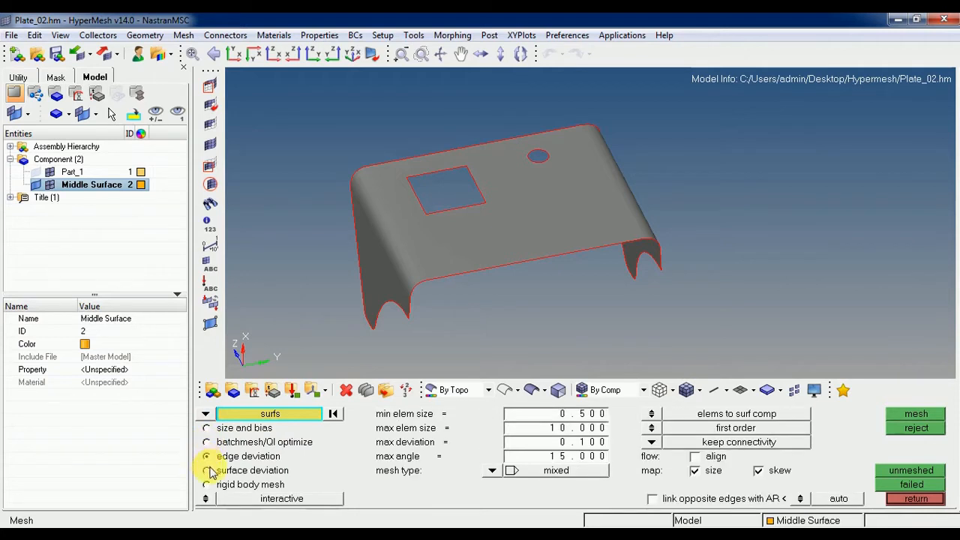
pyautogui.click(207, 471)
pyautogui.click(208, 486)
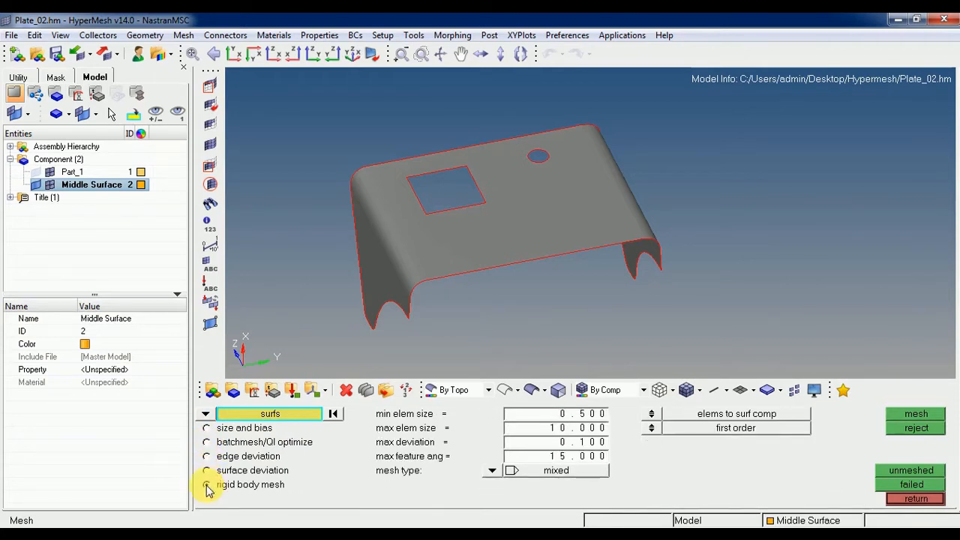
pyautogui.click(206, 429)
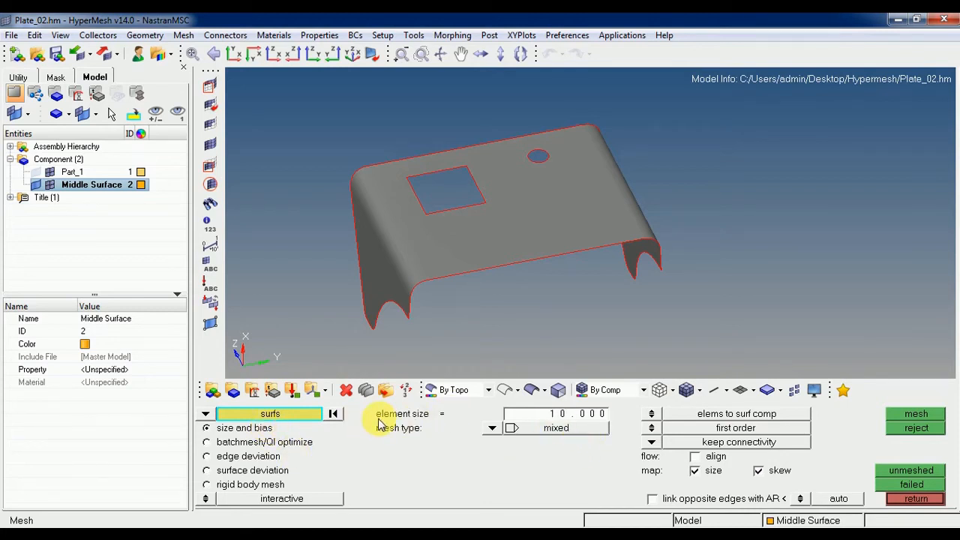
# Set the surface mesh element size to 5 and the mesh type to quads only.
pyautogui.click(573, 417)
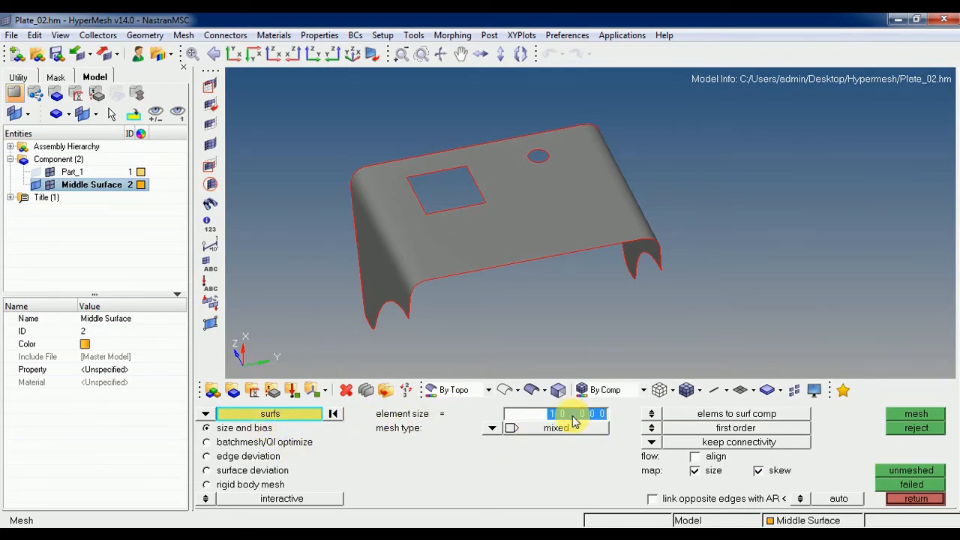
pyautogui.write('5')
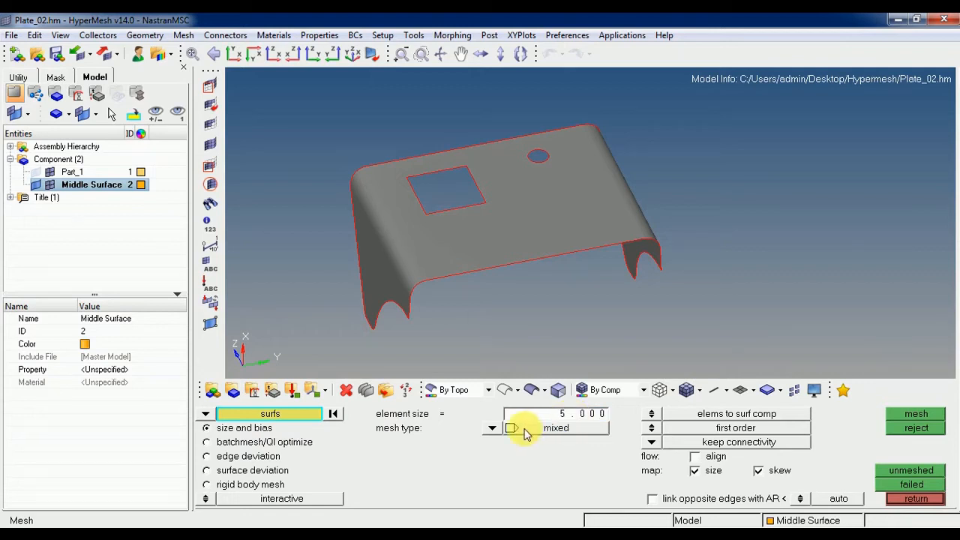
pyautogui.click(493, 428)
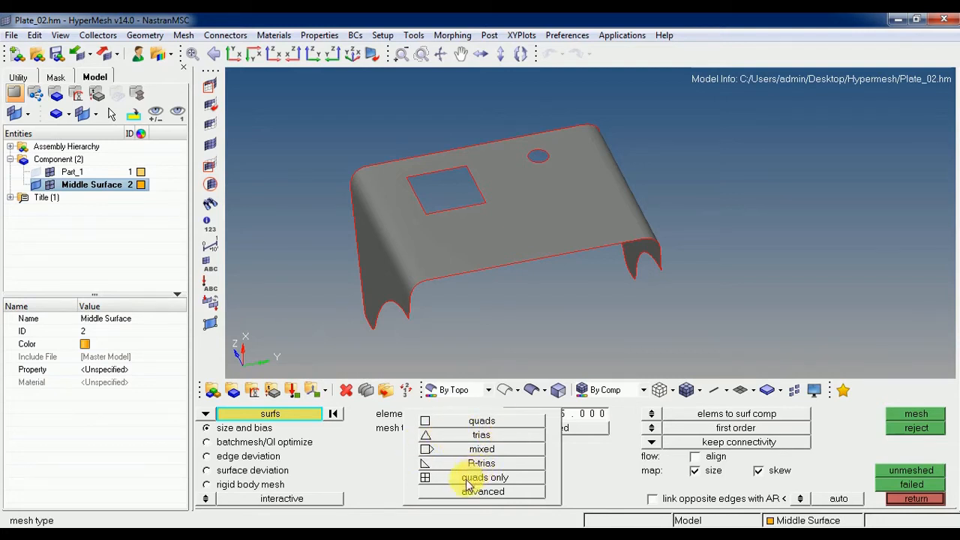
pyautogui.click(505, 483)
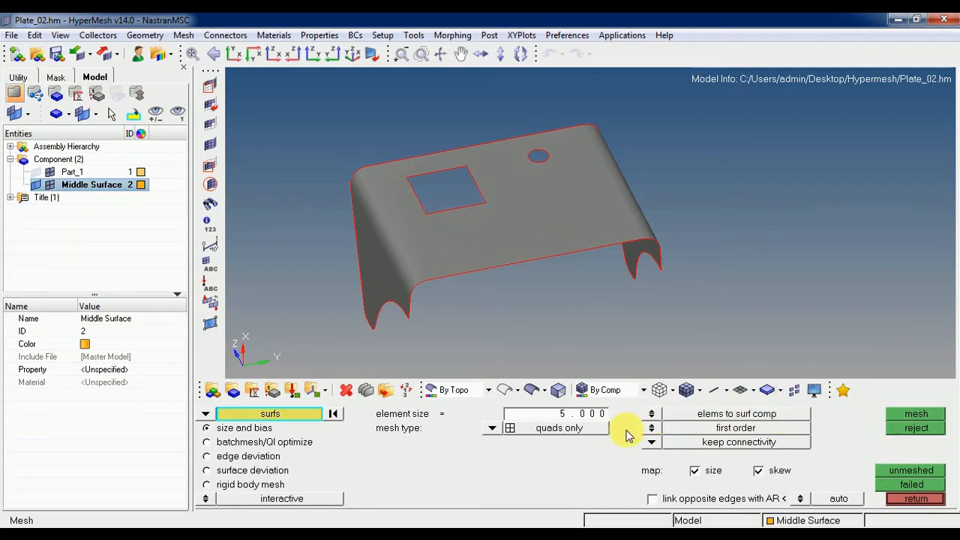
pyautogui.click(652, 429)
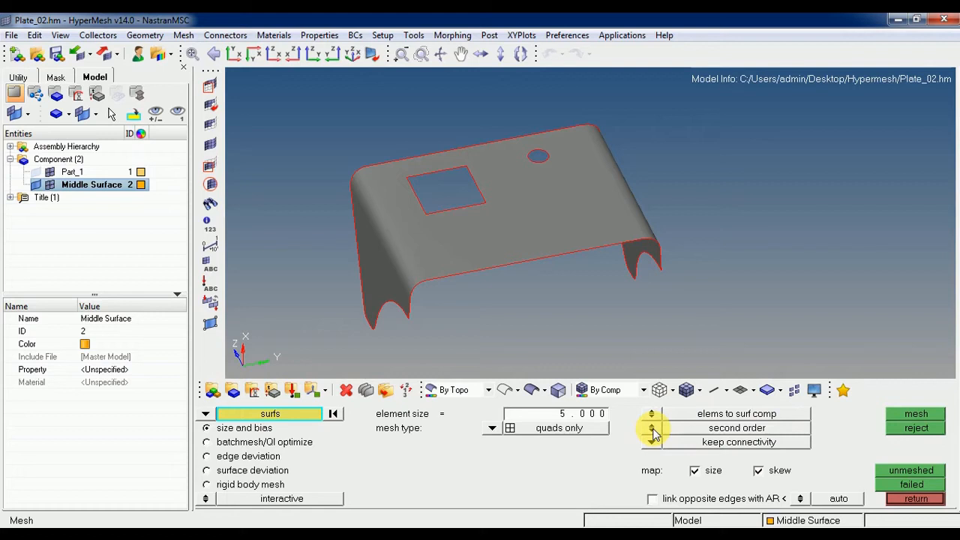
pyautogui.click(651, 429)
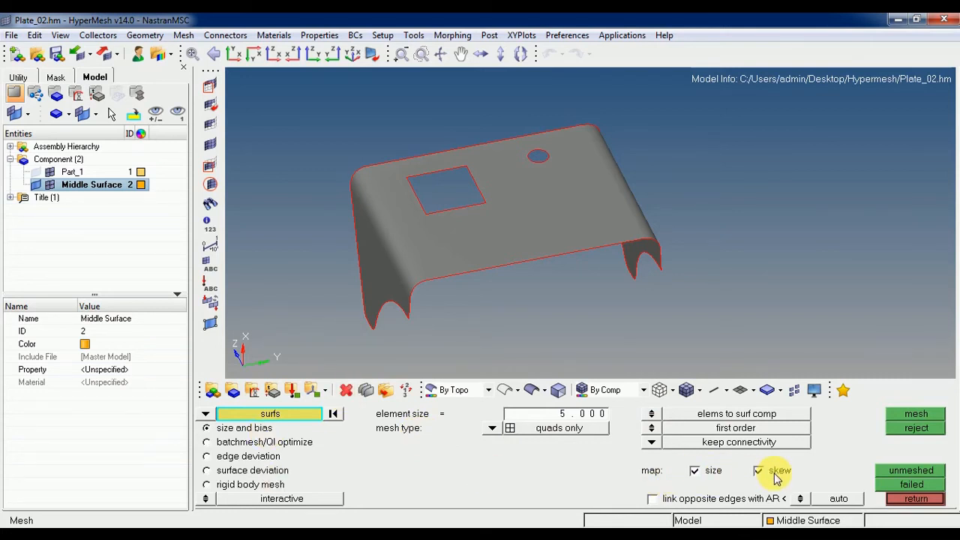
pyautogui.click(800, 499)
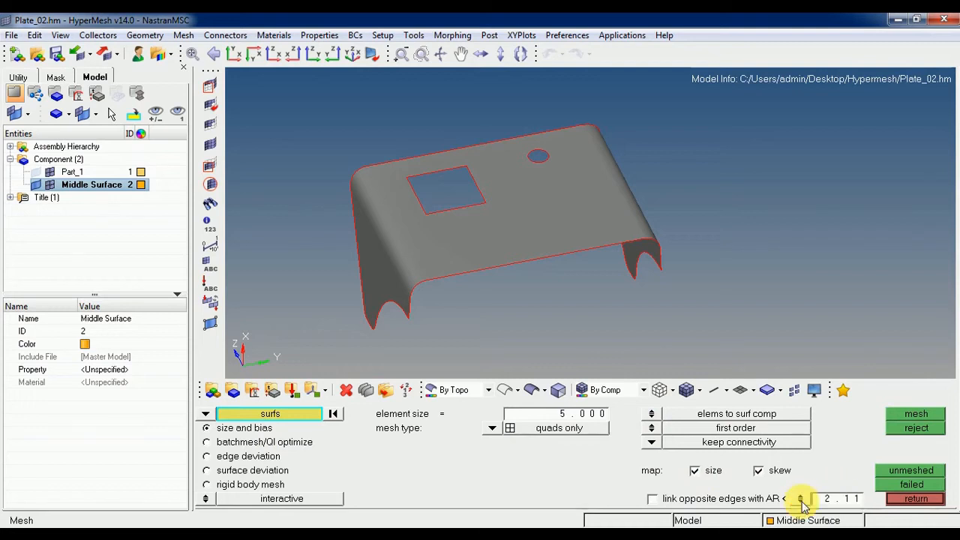
pyautogui.click(800, 499)
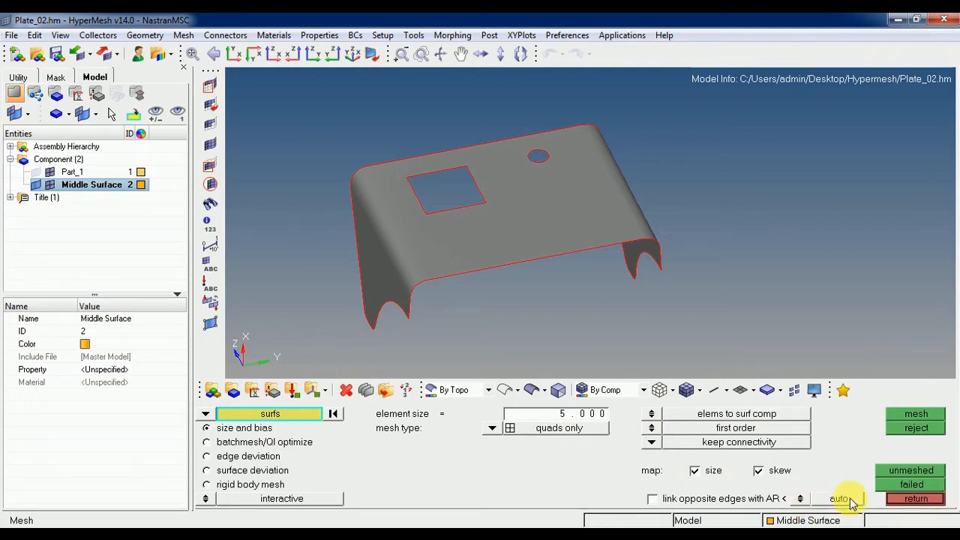
pyautogui.click(800, 499)
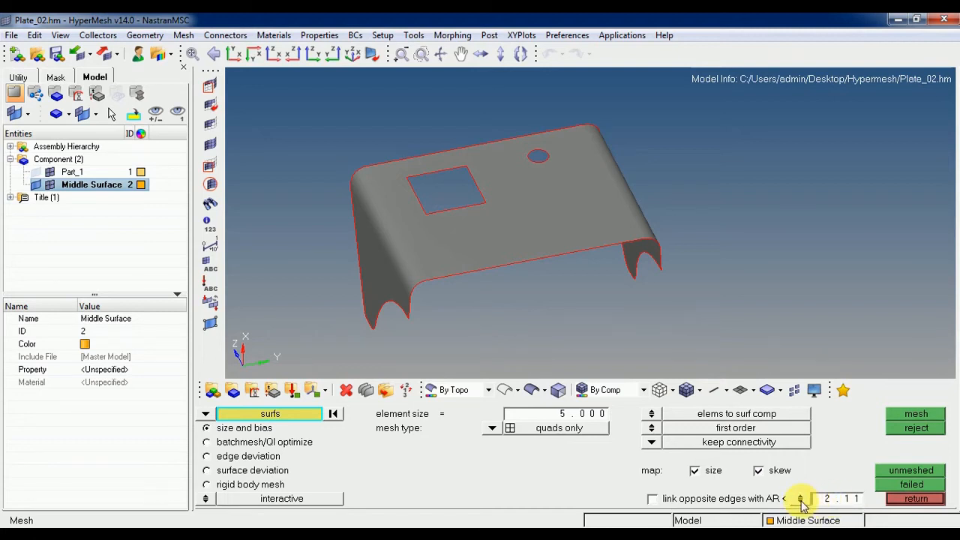
pyautogui.click(800, 499)
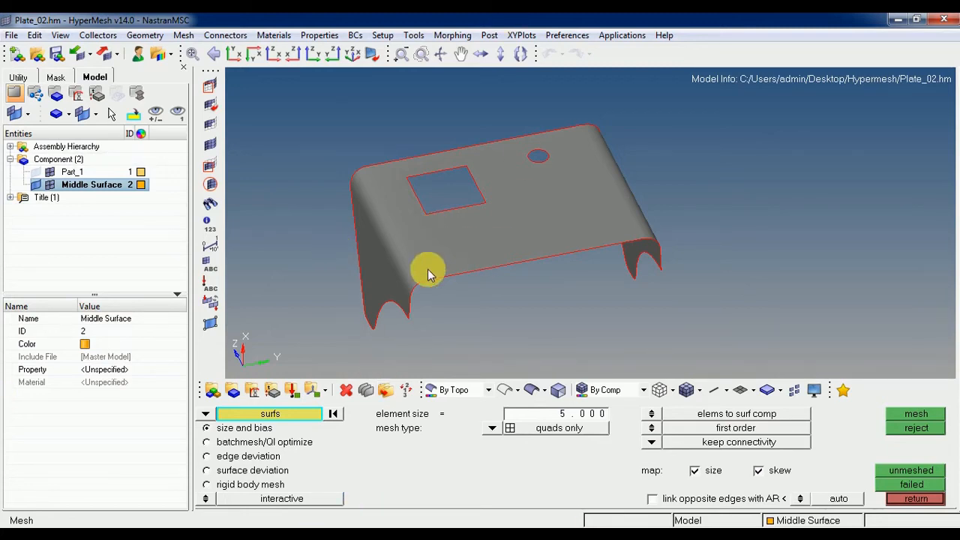
# Leave the Automesh settings and open the Quick Edit geometry tools.
pyautogui.press('Escape')
pyautogui.press('F11')
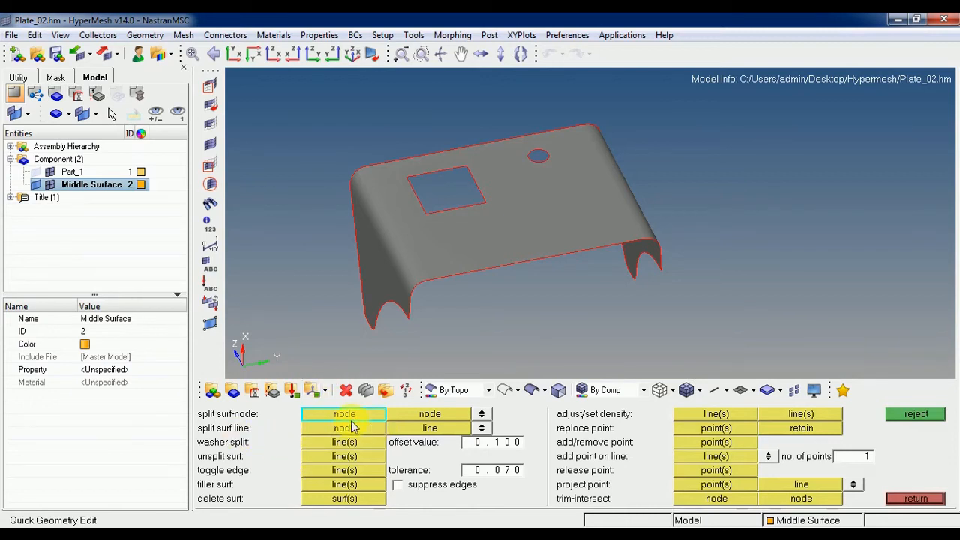
pyautogui.click(916, 499)
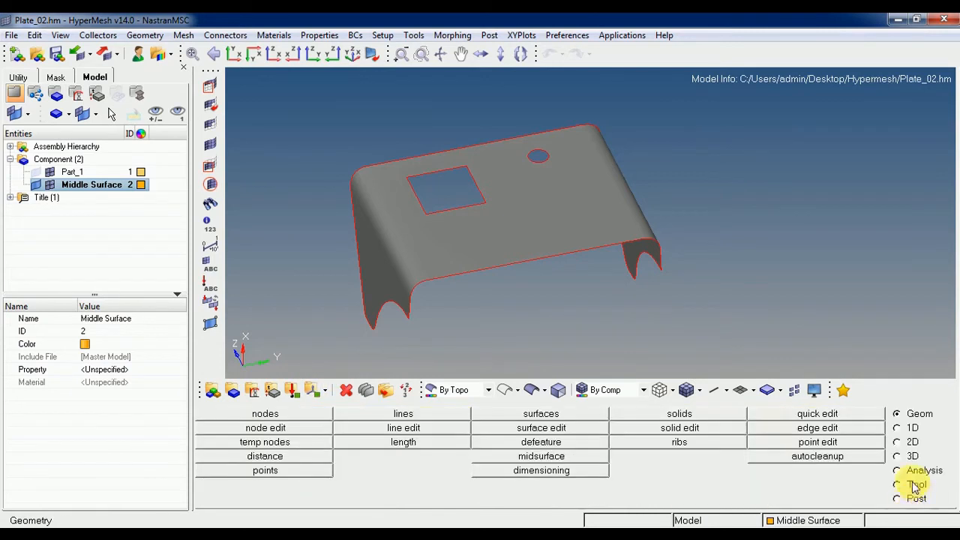
pyautogui.click(900, 443)
pyautogui.click(898, 415)
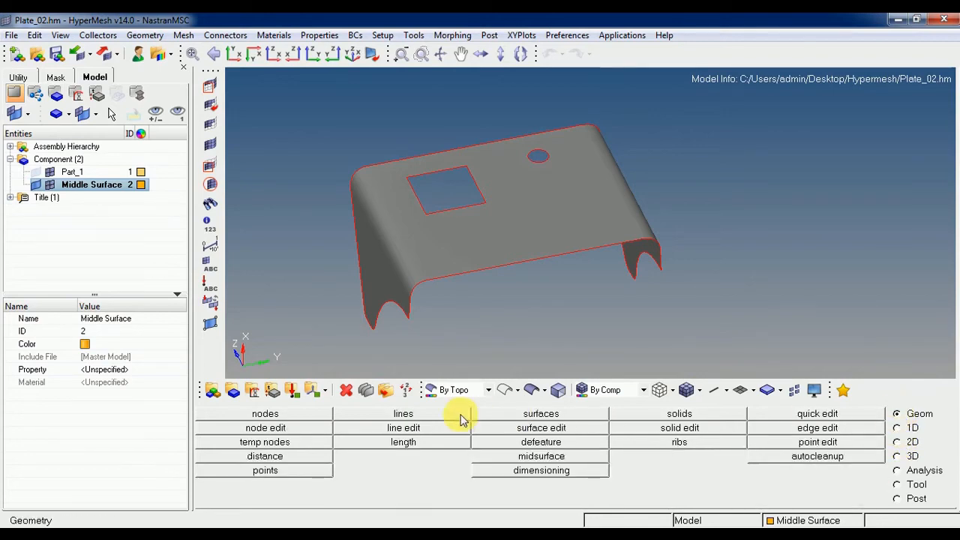
pyautogui.click(547, 428)
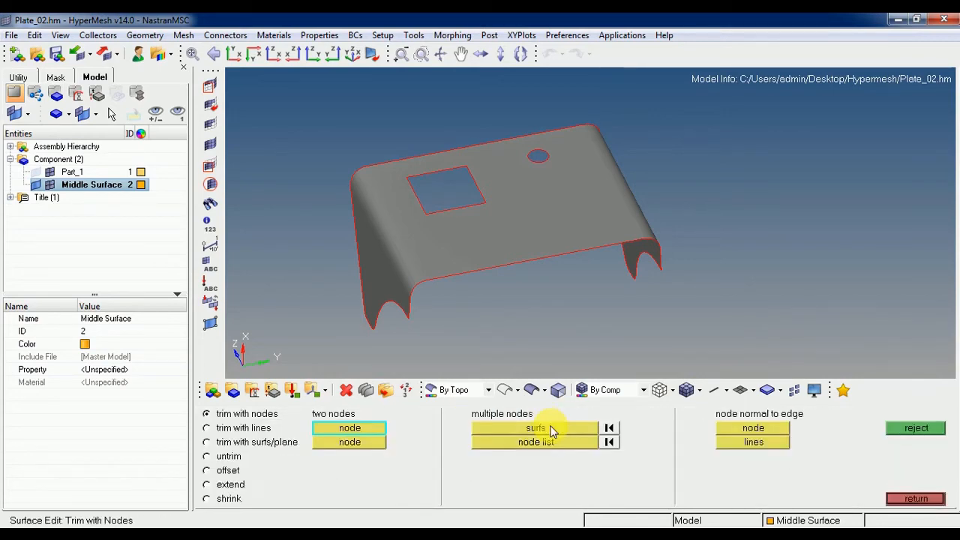
pyautogui.click(914, 499)
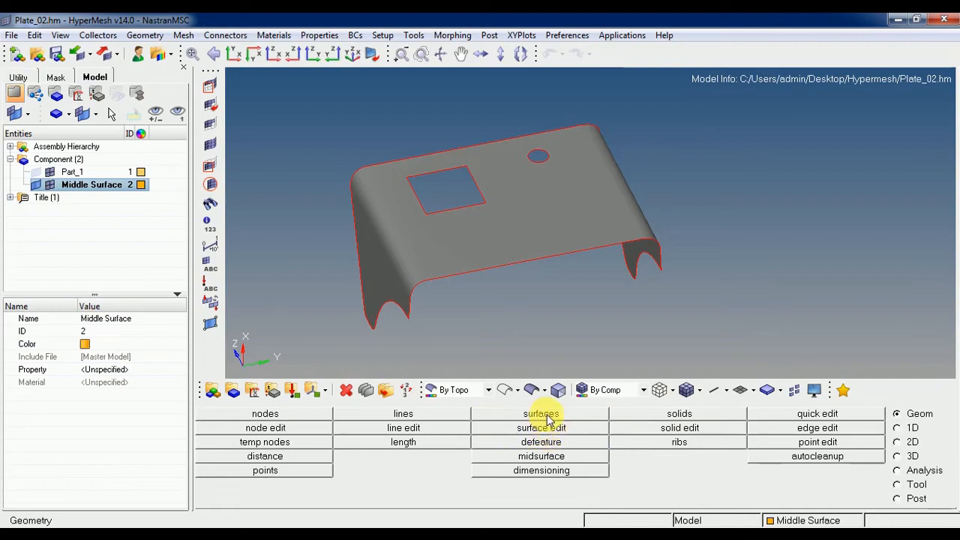
pyautogui.click(812, 417)
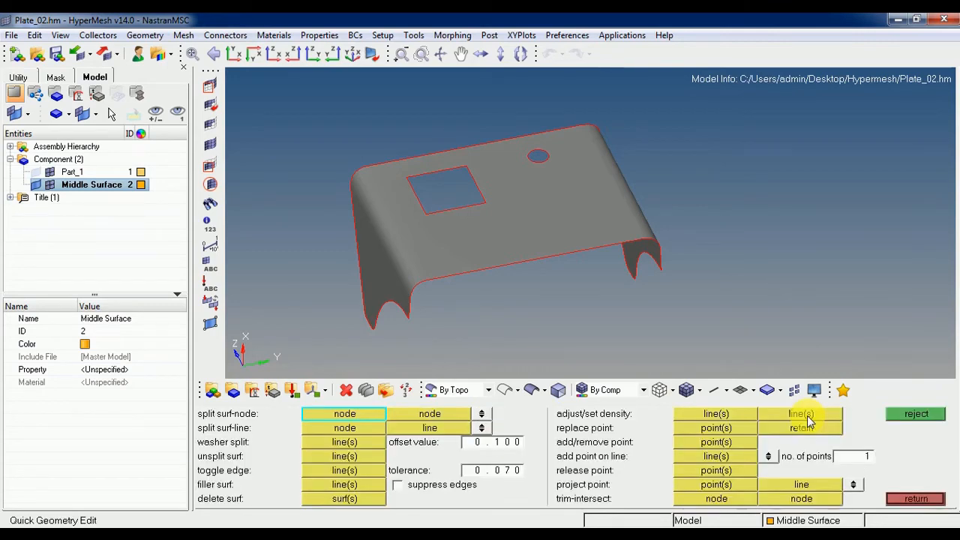
pyautogui.click(911, 498)
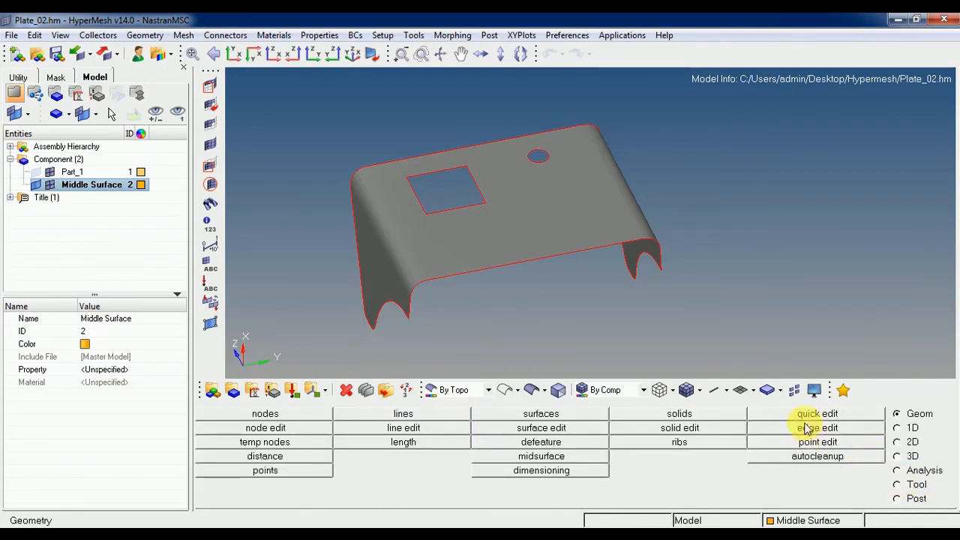
pyautogui.click(806, 417)
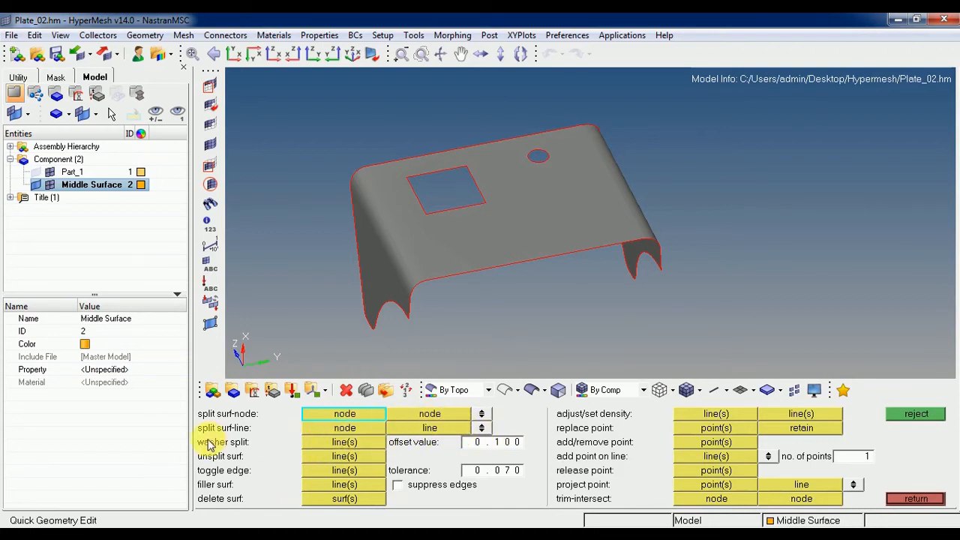
# Examine the plate's top face, bends, side flanges and both openings from several sides, ending close up on the circular hole.
pyautogui.click(538, 161)
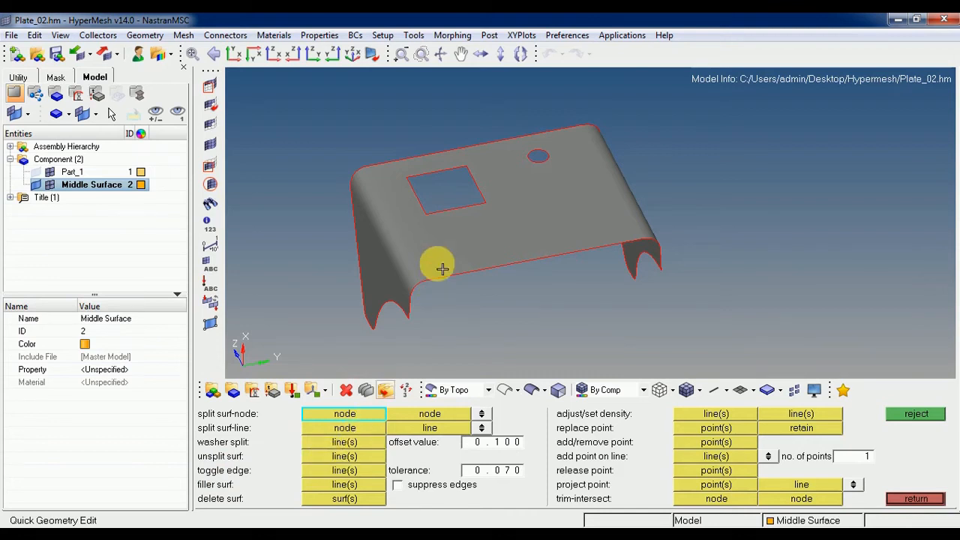
pyautogui.scroll(3, 424, 223)
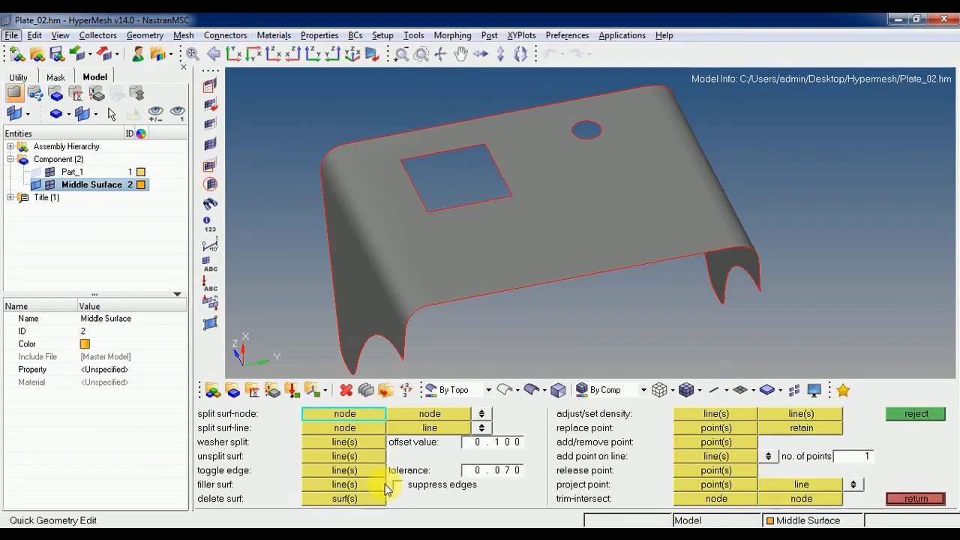
pyautogui.keyDown('ctrl'); pyautogui.moveTo(589, 172); pyautogui.dragTo(542, 221); pyautogui.keyUp('ctrl')
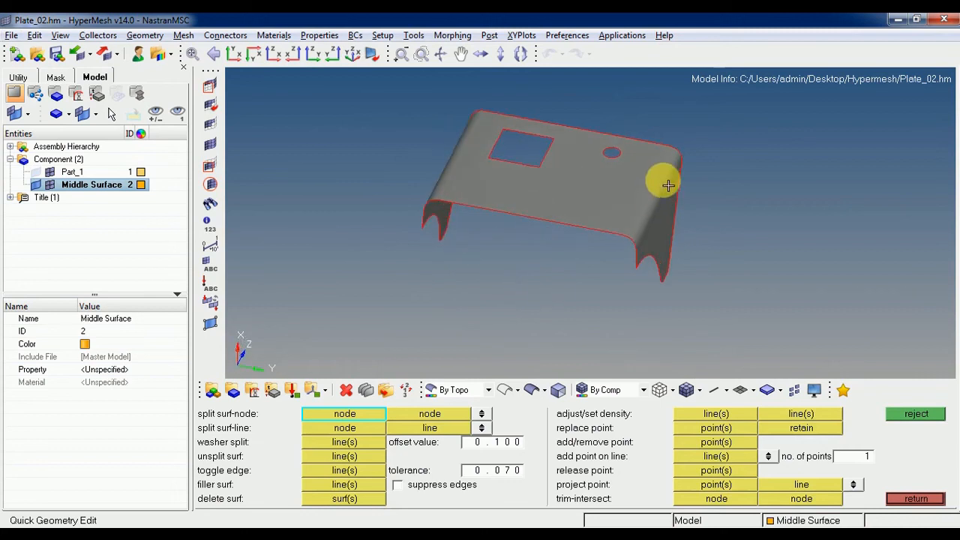
pyautogui.scroll(4, 668, 185)
pyautogui.keyDown('ctrl'); pyautogui.moveTo(626, 166); pyautogui.dragTo(657, 230); pyautogui.keyUp('ctrl')
pyautogui.scroll(-2, 657, 230)
pyautogui.scroll(-2, 591, 225)
pyautogui.moveTo(591, 225)
pyautogui.keyDown('ctrl'); pyautogui.mouseDown()
pyautogui.moveTo(568, 216)
pyautogui.moveTo(621, 251)
pyautogui.moveTo(582, 231)
pyautogui.moveTo(632, 242)
pyautogui.mouseUp(); pyautogui.keyUp('ctrl')
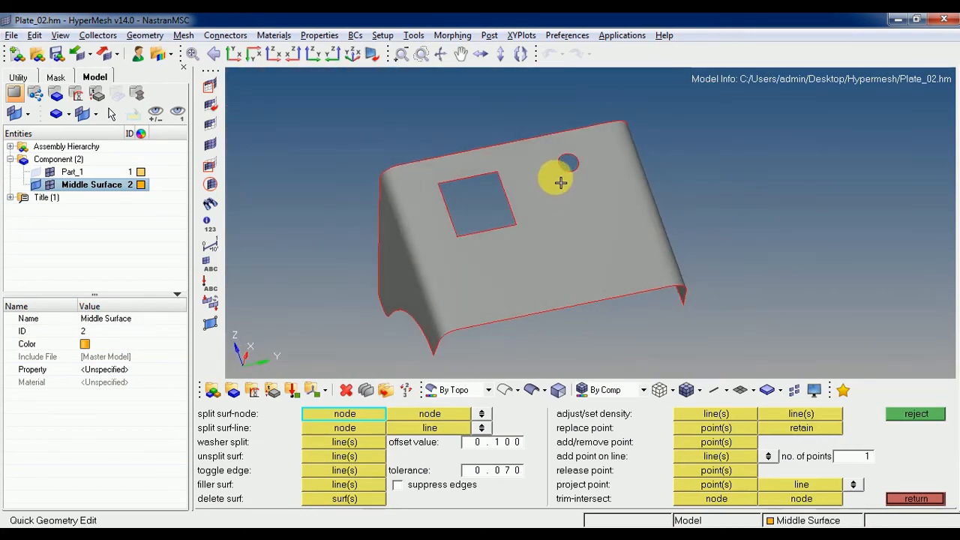
pyautogui.scroll(2, 560, 181)
pyautogui.keyDown('ctrl'); pyautogui.moveTo(574, 150); pyautogui.dragTo(570, 217); pyautogui.keyUp('ctrl')
pyautogui.scroll(2, 584, 243)
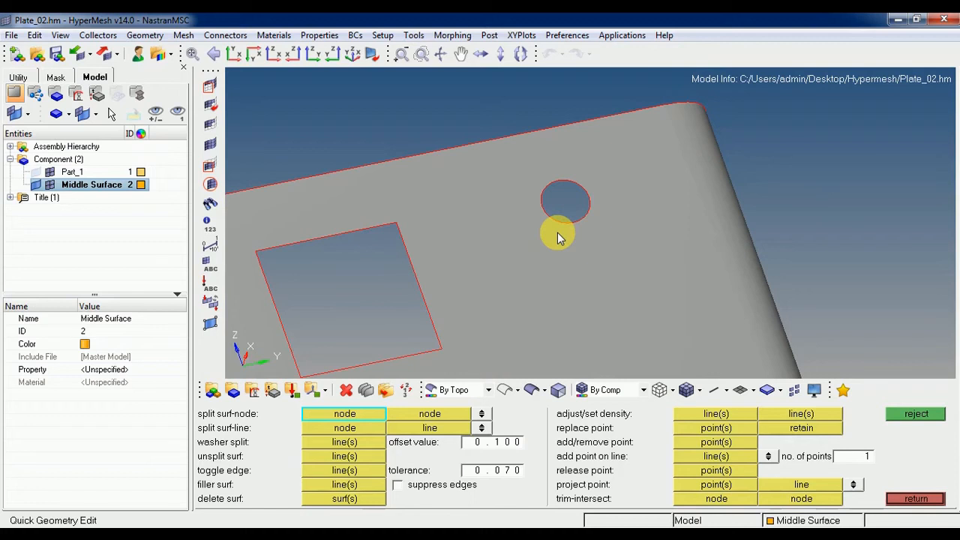
# Measure the length of the circular hole's edge line and close the length measurement.
pyautogui.press('Escape')
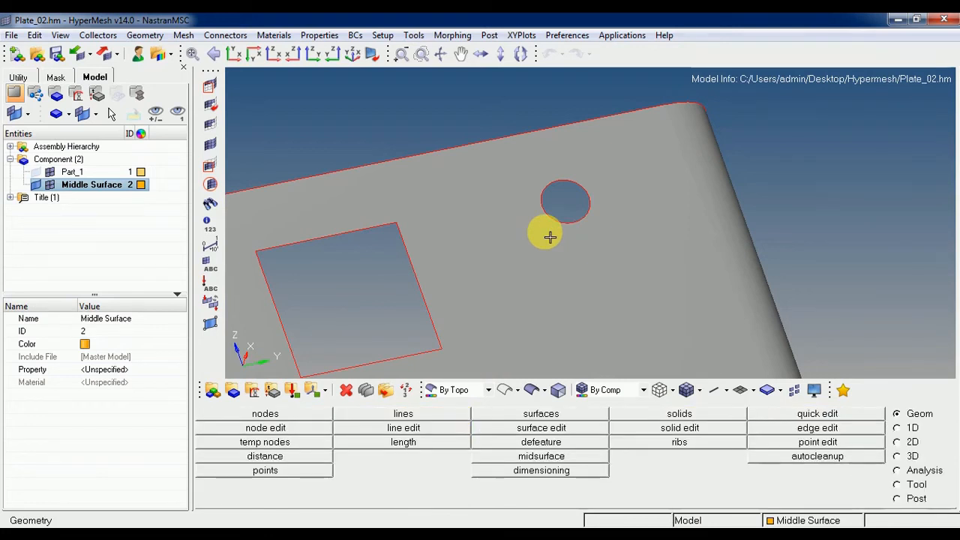
pyautogui.click(441, 442)
pyautogui.click(916, 499)
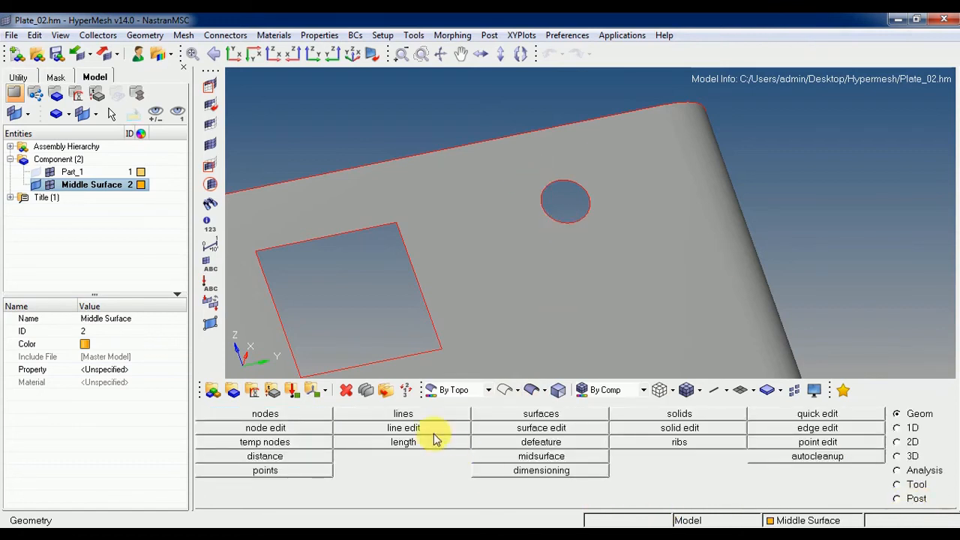
pyautogui.click(404, 442)
pyautogui.click(583, 225)
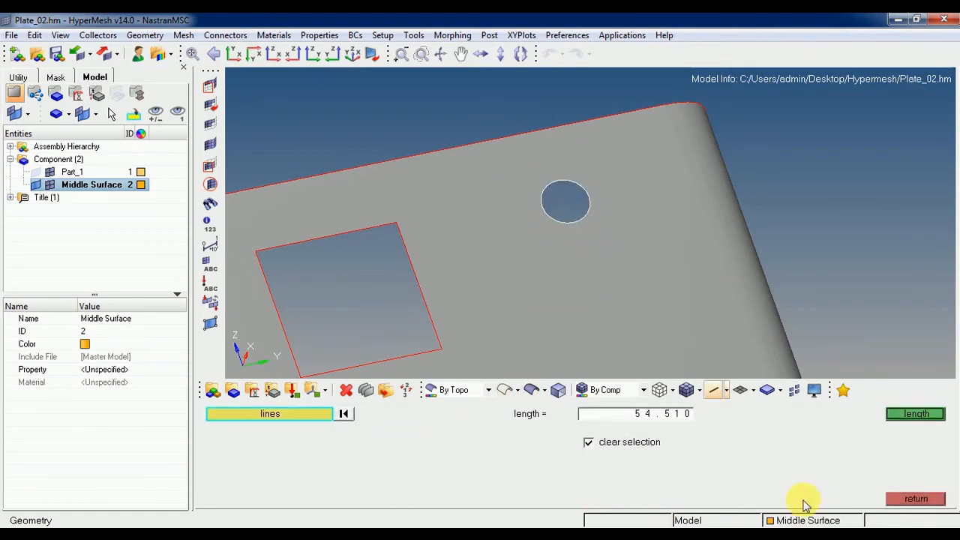
pyautogui.click(905, 417)
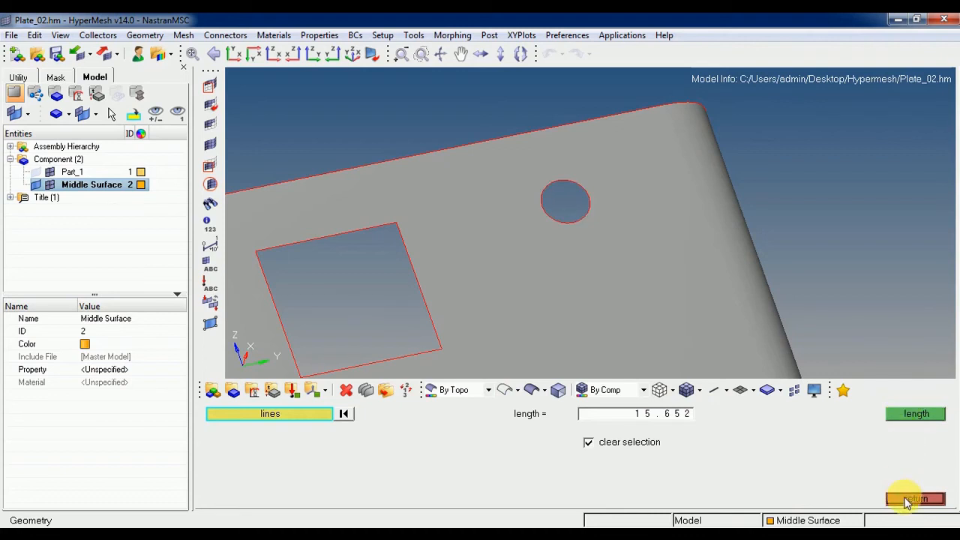
pyautogui.click(906, 499)
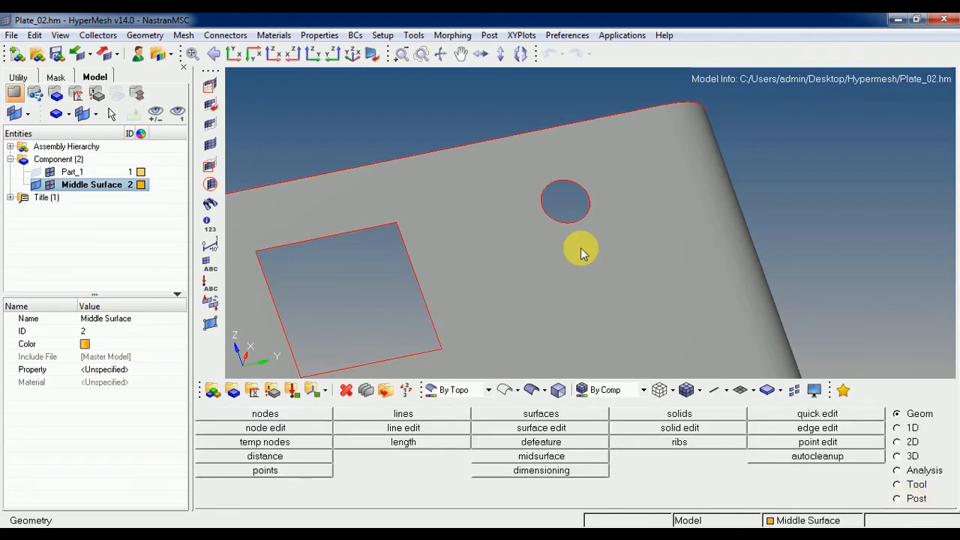
# Measure the circular hole's diameter as the distance between two nodes on opposite sides of its edge.
pyautogui.press('F4')
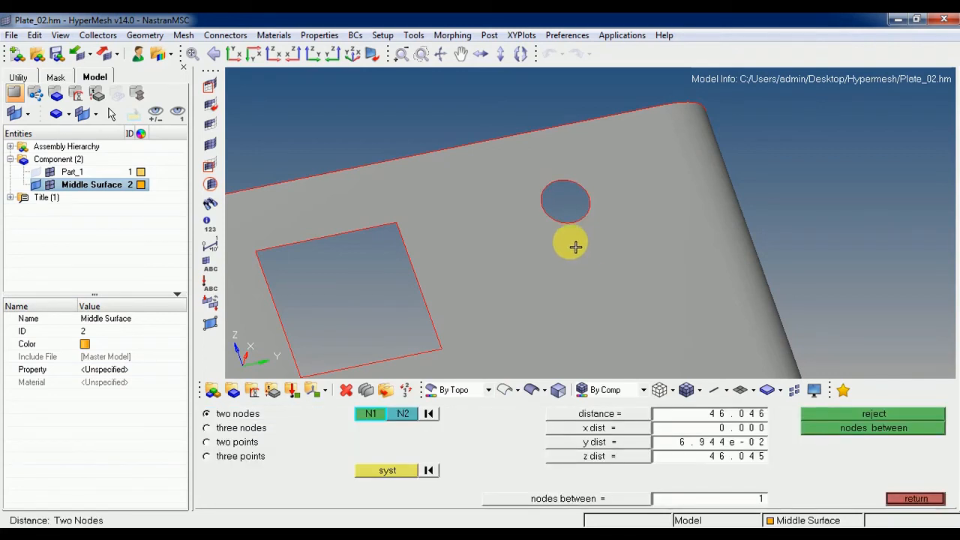
pyautogui.click(542, 205)
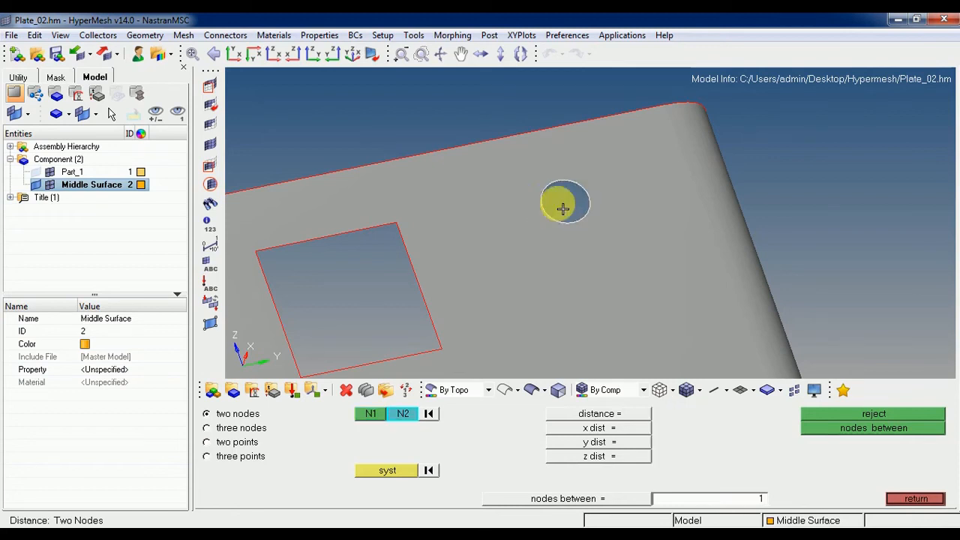
pyautogui.click(593, 201)
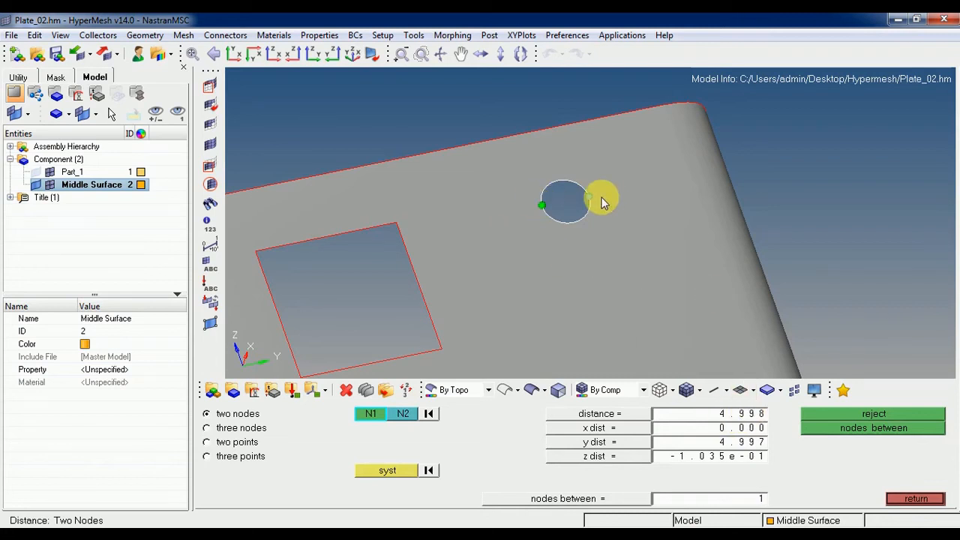
pyautogui.click(919, 499)
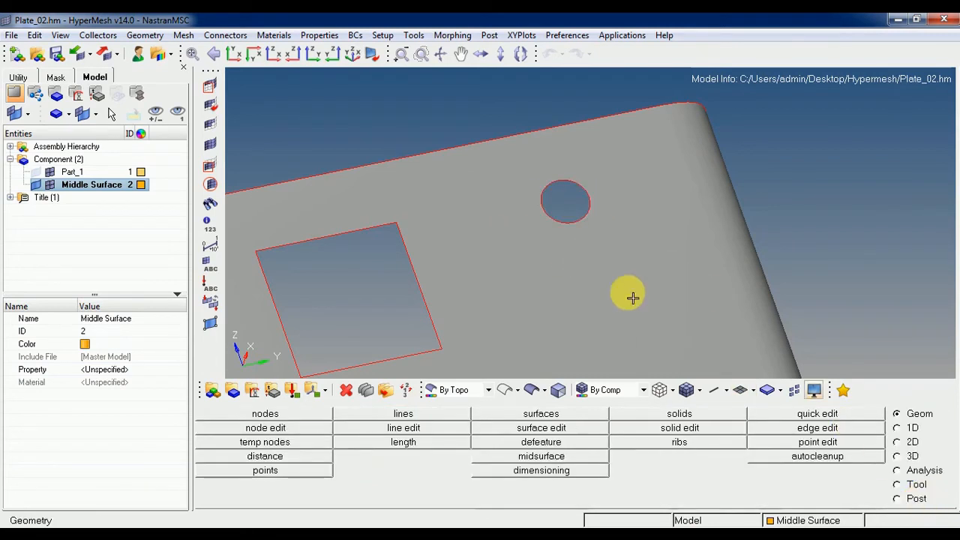
# Washer-split the surface around the circular hole into two concentric rings, each with an offset value of 1.500.
pyautogui.press('F11')
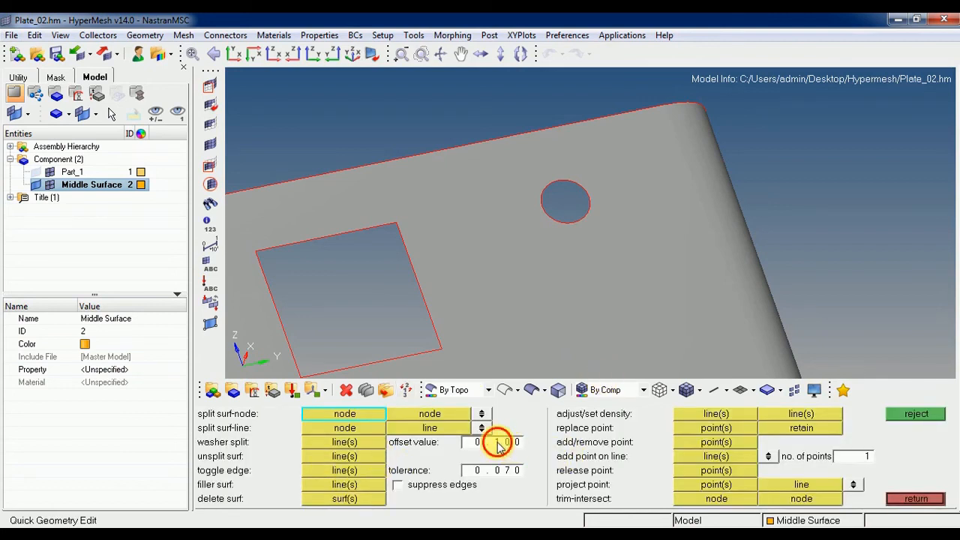
pyautogui.write('1.500')
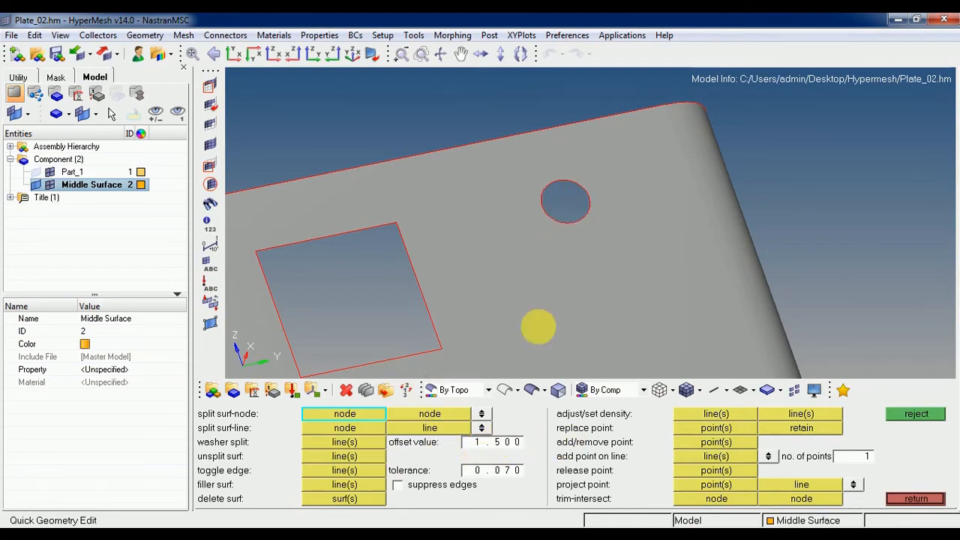
pyautogui.click(343, 444)
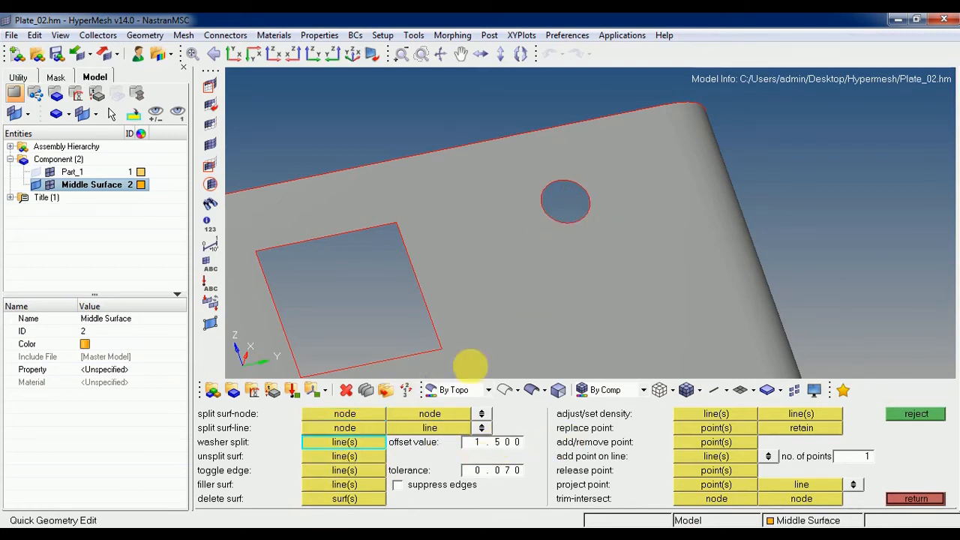
pyautogui.click(562, 218)
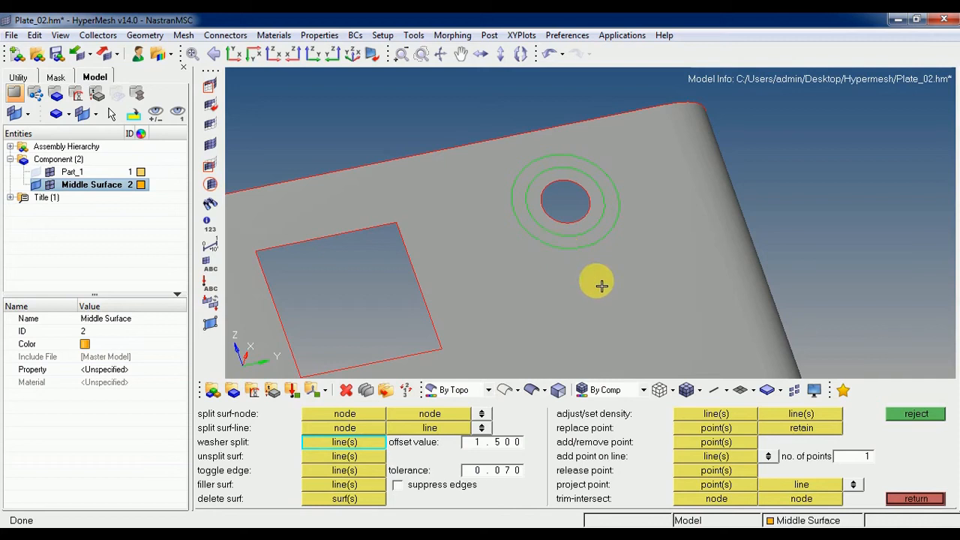
pyautogui.keyDown('ctrl'); pyautogui.scroll(-2, 597, 288); pyautogui.keyUp('ctrl')
pyautogui.keyDown('ctrl'); pyautogui.moveTo(584, 297); pyautogui.dragTo(627, 222, button='right'); pyautogui.keyUp('ctrl')
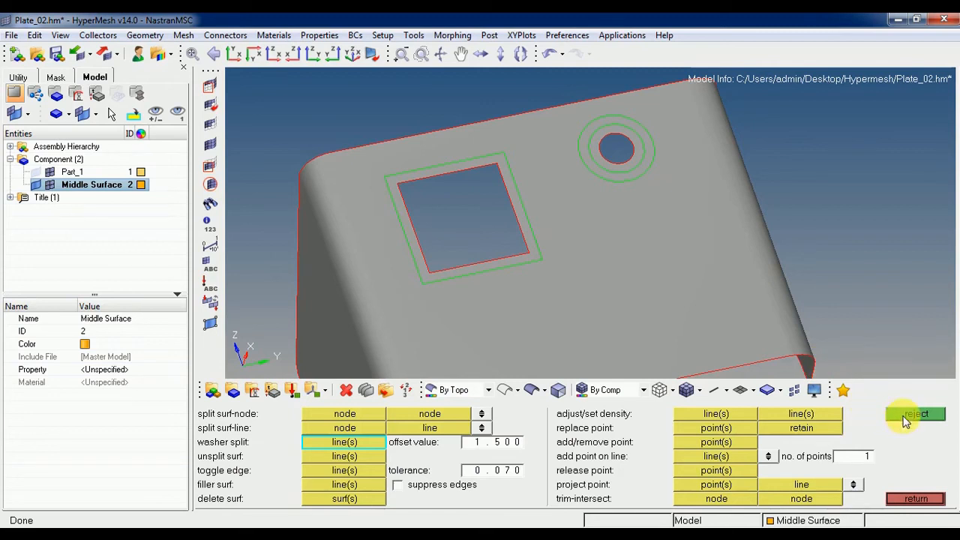
pyautogui.keyDown('ctrl'); pyautogui.moveTo(495, 303); pyautogui.dragTo(482, 238, button='right'); pyautogui.keyUp('ctrl')
pyautogui.keyDown('ctrl'); pyautogui.scroll(-2, 482, 237); pyautogui.keyUp('ctrl')
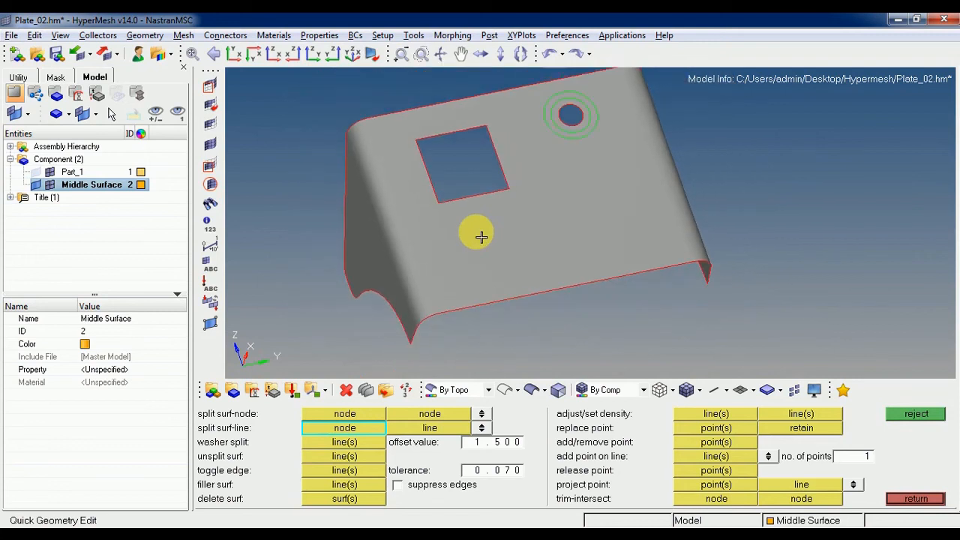
# Split the top surface from the rectangular opening's two lower corners to the plate's lower long edge.
pyautogui.press('alt')
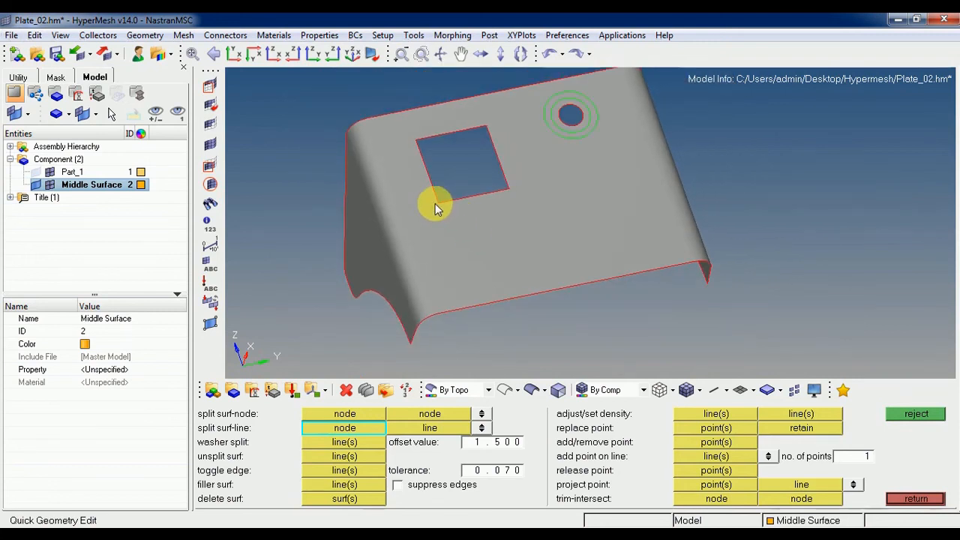
pyautogui.keyDown('ctrl'); pyautogui.scroll(2, 439, 206); pyautogui.keyUp('ctrl')
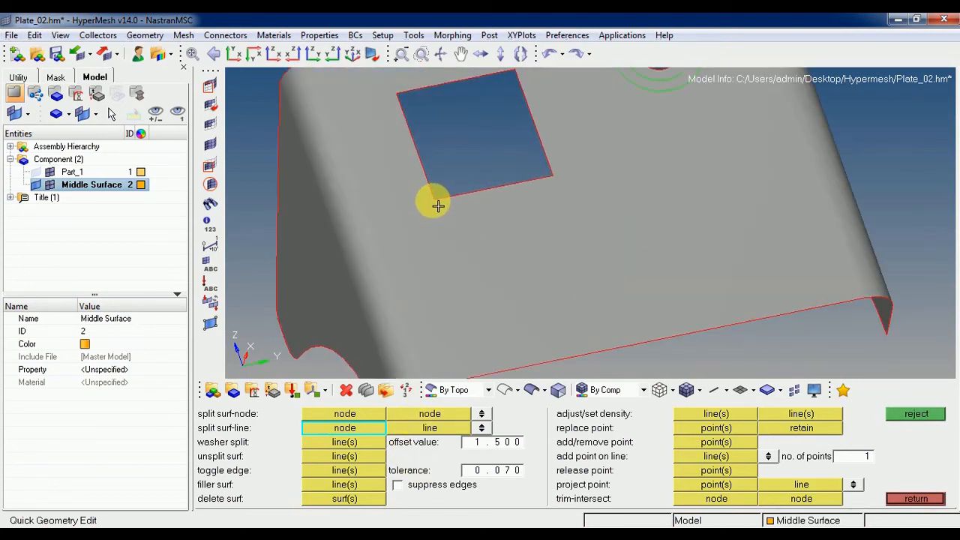
pyautogui.click(438, 202)
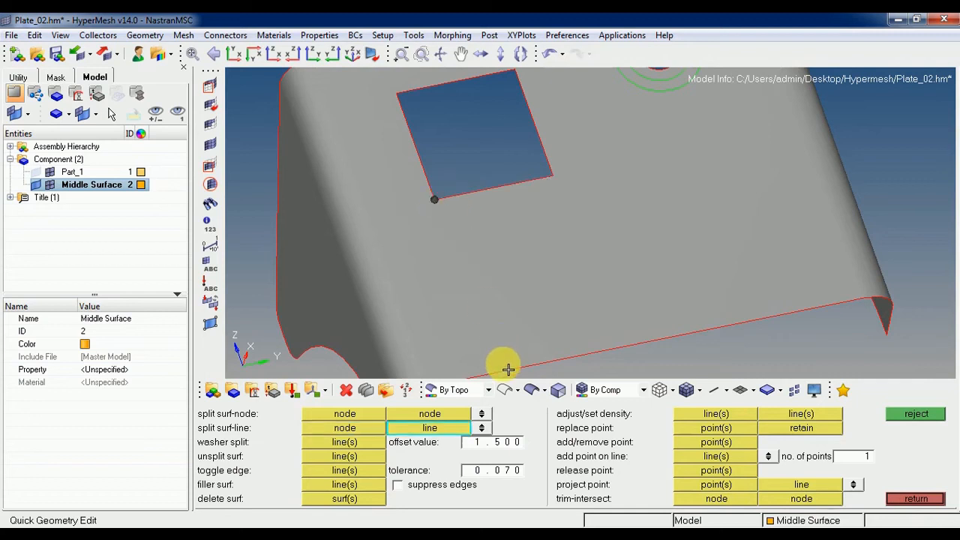
pyautogui.click(503, 369)
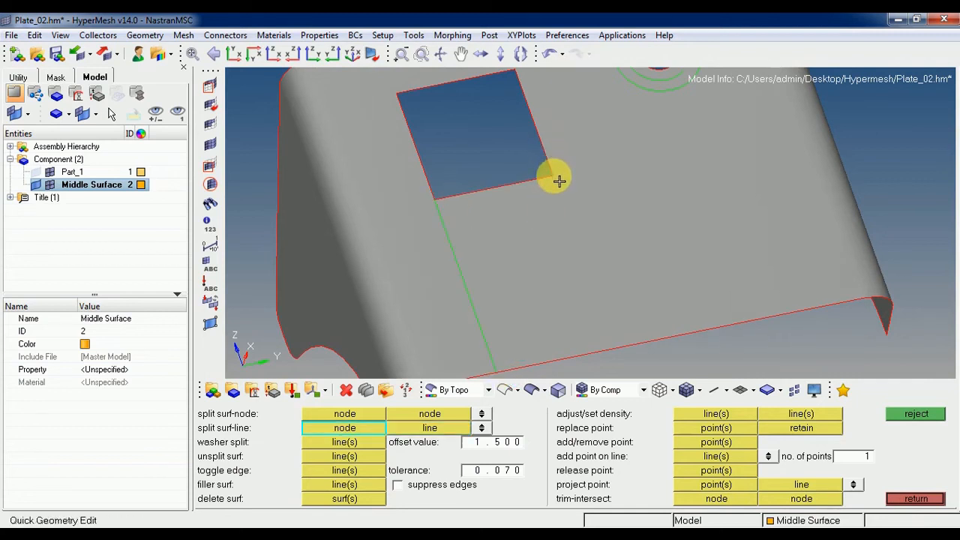
pyautogui.click(559, 181)
pyautogui.click(612, 349)
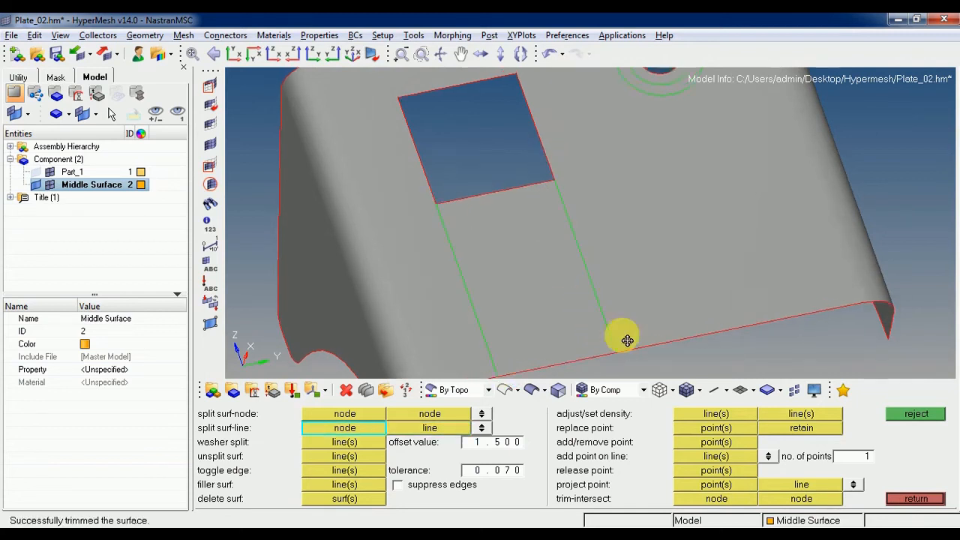
# Split the top surface from the rectangular opening's two upper corners to the plate's upper long edge.
pyautogui.keyDown('ctrl'); pyautogui.moveTo(466, 107); pyautogui.dragTo(627, 341, button='right'); pyautogui.keyUp('ctrl')
pyautogui.click(564, 335)
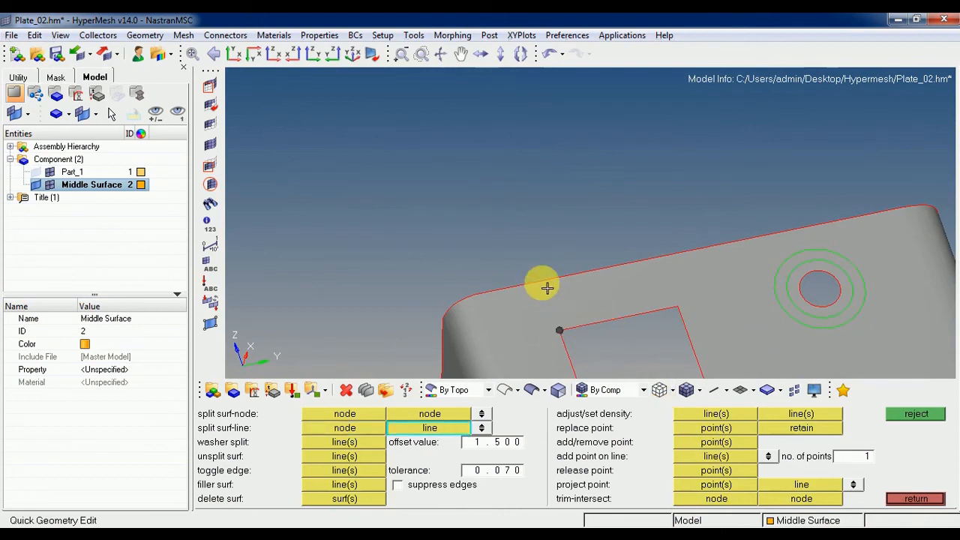
pyautogui.click(541, 282)
pyautogui.click(679, 308)
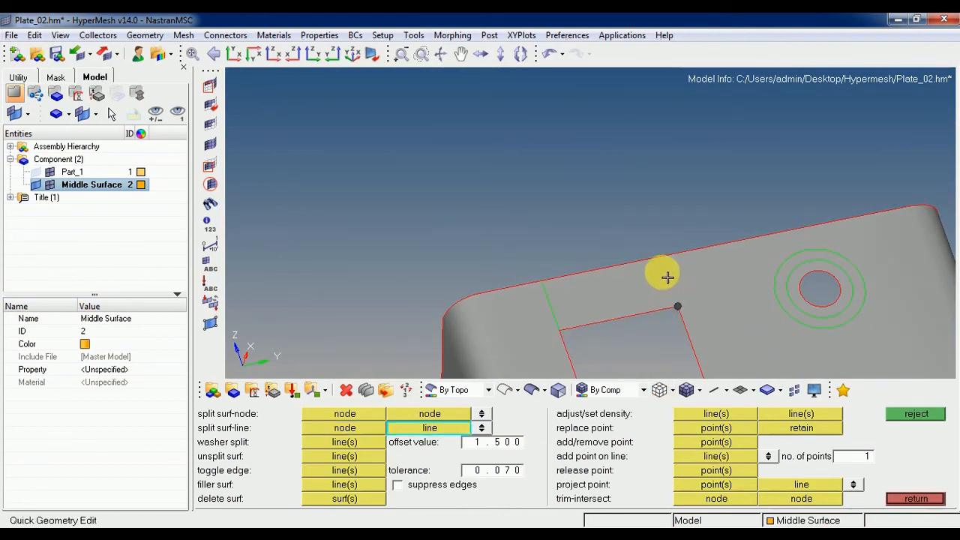
pyautogui.click(661, 258)
# Try to split the side flange from its corner beside the arc cutout to the flange's opposite edge line.
pyautogui.keyDown('ctrl'); pyautogui.moveTo(667, 259); pyautogui.dragTo(664, 236); pyautogui.keyUp('ctrl')
pyautogui.keyDown('ctrl'); pyautogui.moveTo(585, 243); pyautogui.dragTo(627, 361); pyautogui.keyUp('ctrl')
pyautogui.keyDown('ctrl'); pyautogui.scroll(4, 566, 248); pyautogui.keyUp('ctrl')
pyautogui.keyDown('ctrl'); pyautogui.scroll(-1, 576, 247); pyautogui.keyUp('ctrl')
pyautogui.keyDown('ctrl'); pyautogui.scroll(-2, 575, 237); pyautogui.keyUp('ctrl')
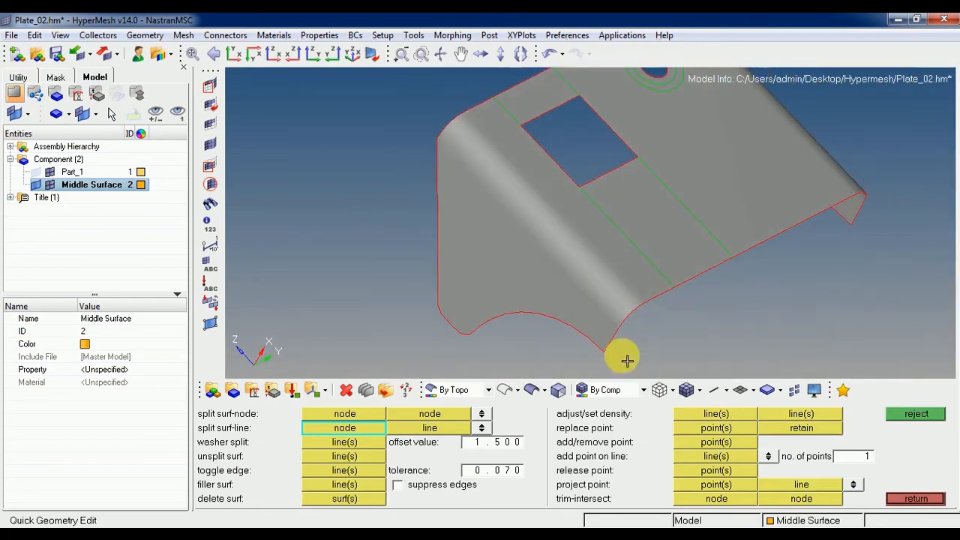
pyautogui.click(607, 354)
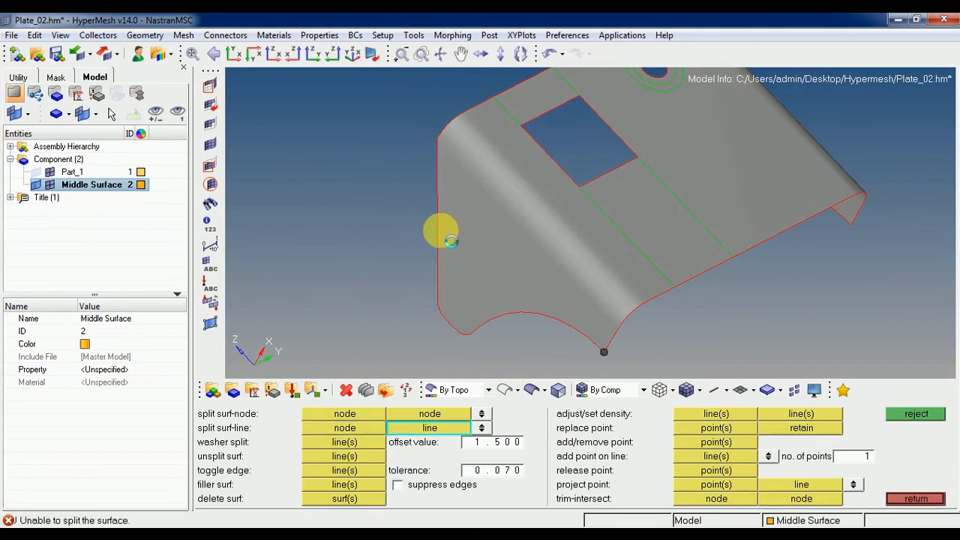
pyautogui.click(440, 174)
pyautogui.click(603, 351)
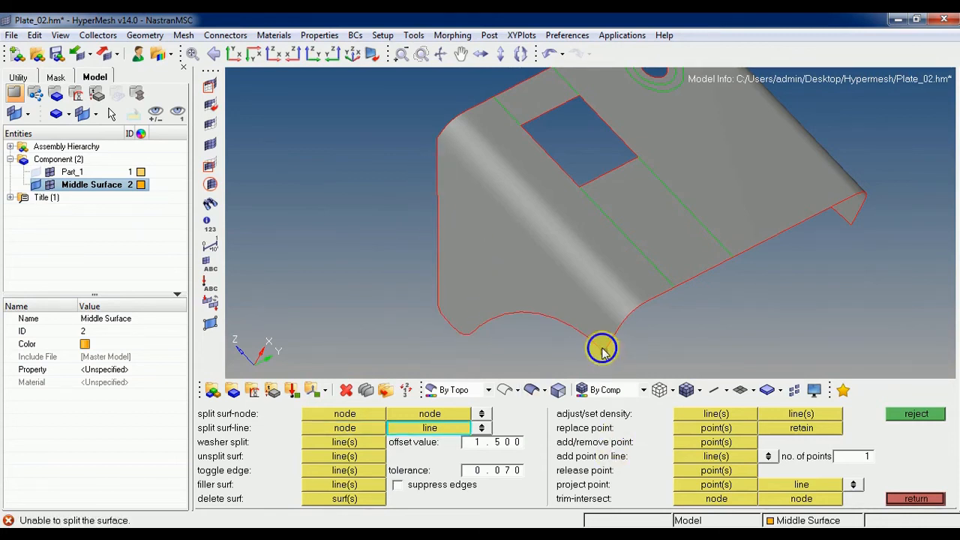
pyautogui.keyDown('ctrl'); pyautogui.moveTo(596, 326); pyautogui.dragTo(600, 350); pyautogui.keyUp('ctrl')
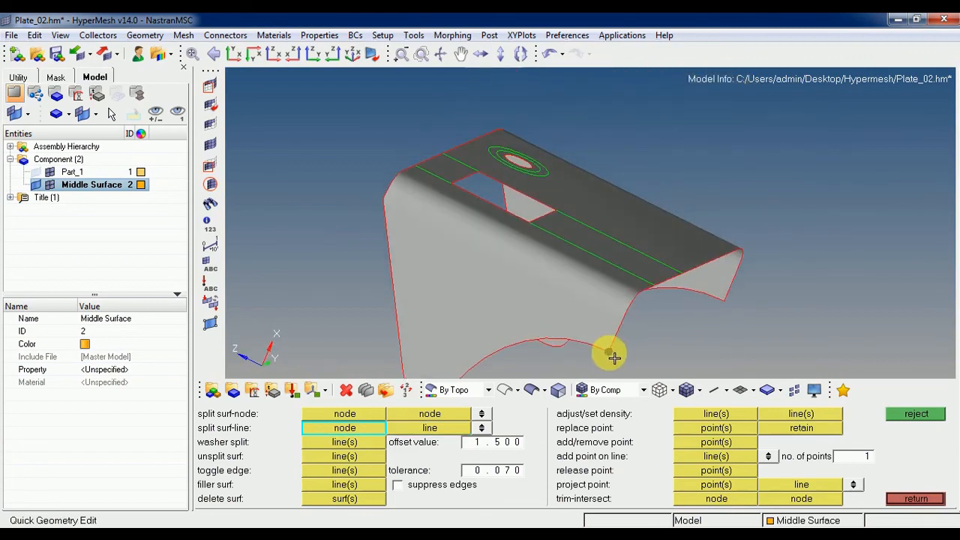
pyautogui.press('Escape')
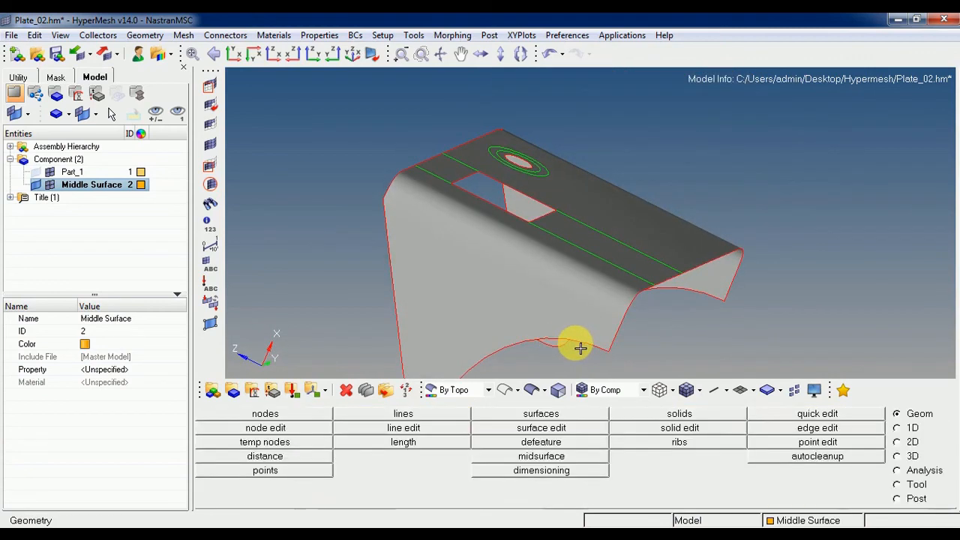
# Split the surface along the start of the bend beside the rectangular opening, from the edge point to the opposite edge line.
pyautogui.keyDown('ctrl'); pyautogui.moveTo(587, 330); pyautogui.dragTo(408, 314); pyautogui.keyUp('ctrl')
pyautogui.keyDown('ctrl'); pyautogui.scroll(3, 408, 313); pyautogui.keyUp('ctrl')
pyautogui.keyDown('ctrl'); pyautogui.moveTo(535, 317); pyautogui.dragTo(442, 310, button='right'); pyautogui.keyUp('ctrl')
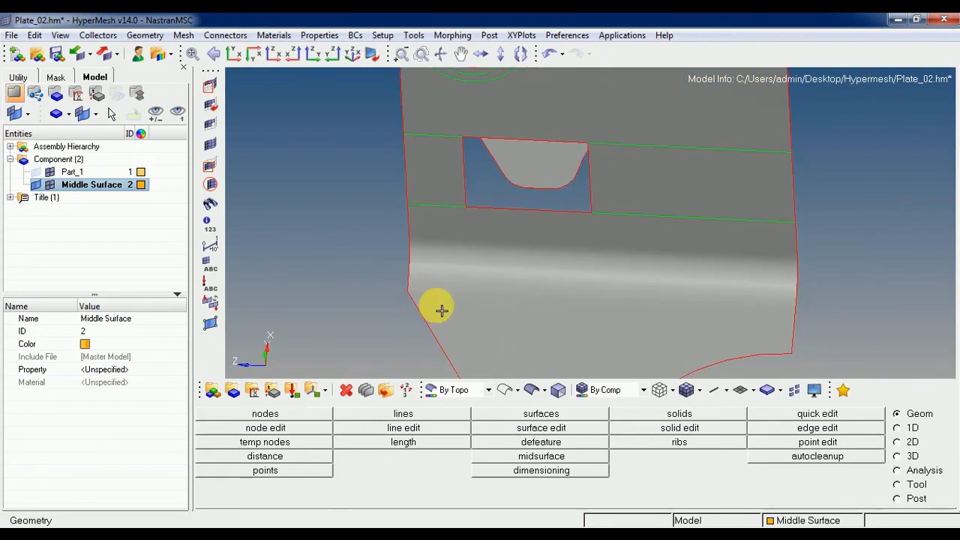
pyautogui.press('F11')
pyautogui.keyDown('ctrl'); pyautogui.scroll(3, 360, 217); pyautogui.keyUp('ctrl')
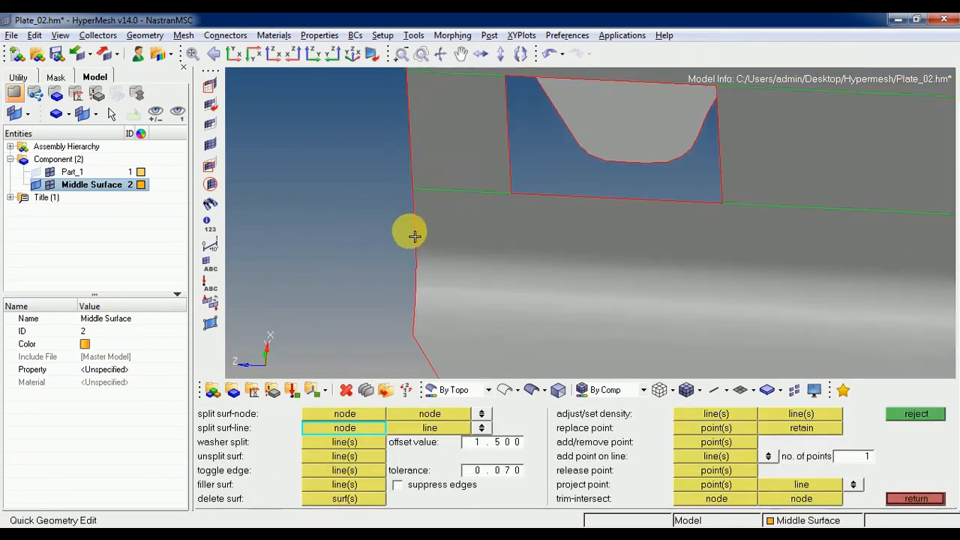
pyautogui.click(420, 250)
pyautogui.keyDown('ctrl'); pyautogui.scroll(-2, 422, 252); pyautogui.keyUp('ctrl')
pyautogui.keyDown('ctrl'); pyautogui.moveTo(593, 266); pyautogui.dragTo(431, 265, button='right'); pyautogui.keyUp('ctrl')
pyautogui.press('alt')
pyautogui.click(809, 269)
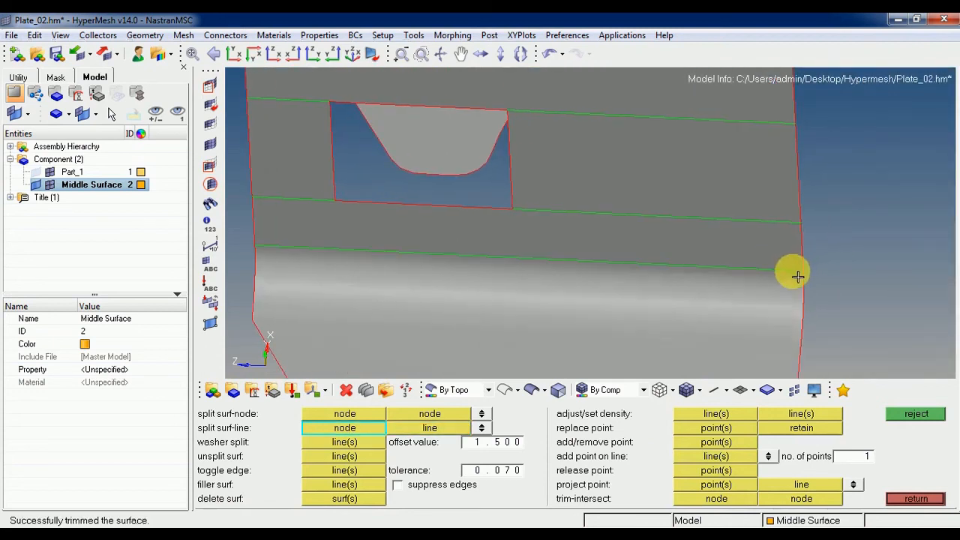
# Split the surface along the end of the bend beside the rectangular opening, from the flange corner to the opposite edge line.
pyautogui.keyDown('ctrl'); pyautogui.moveTo(608, 310); pyautogui.dragTo(645, 260, button='right'); pyautogui.keyUp('ctrl')
pyautogui.click(296, 275)
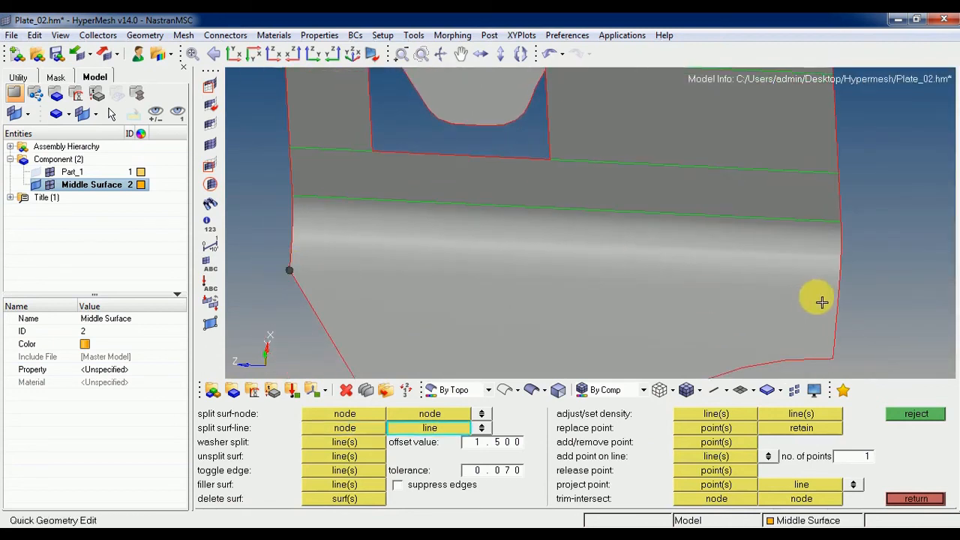
pyautogui.click(838, 303)
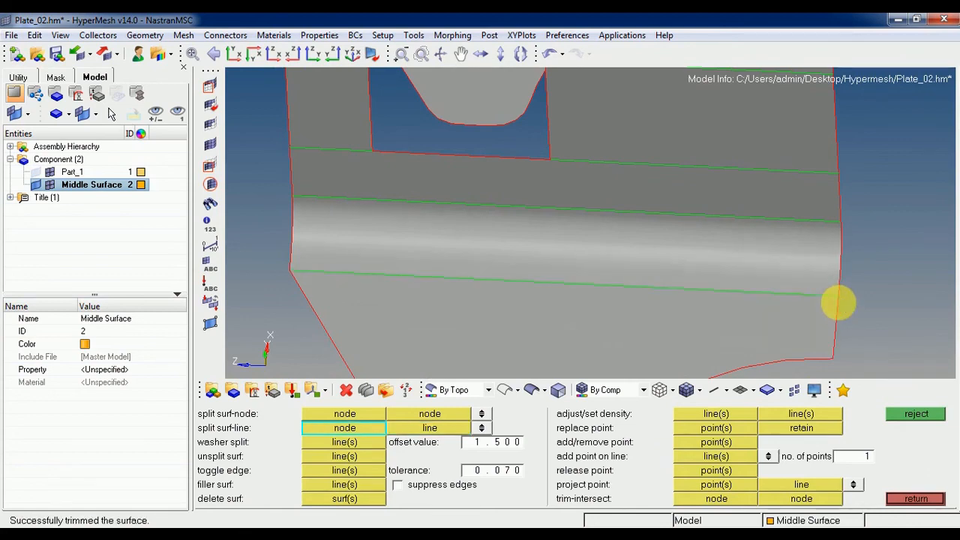
# Split the top surface along the start of the bend on the round hole's side, from the edge point to the opposite edge line.
pyautogui.keyDown('ctrl'); pyautogui.scroll(-3, 619, 285); pyautogui.keyUp('ctrl')
pyautogui.keyDown('ctrl'); pyautogui.moveTo(585, 224); pyautogui.dragTo(550, 281); pyautogui.keyUp('ctrl')
pyautogui.keyDown('ctrl'); pyautogui.moveTo(415, 235); pyautogui.dragTo(363, 279); pyautogui.keyUp('ctrl')
pyautogui.click(358, 270)
pyautogui.keyDown('ctrl'); pyautogui.moveTo(630, 213); pyautogui.dragTo(610, 226, button='right'); pyautogui.keyUp('ctrl')
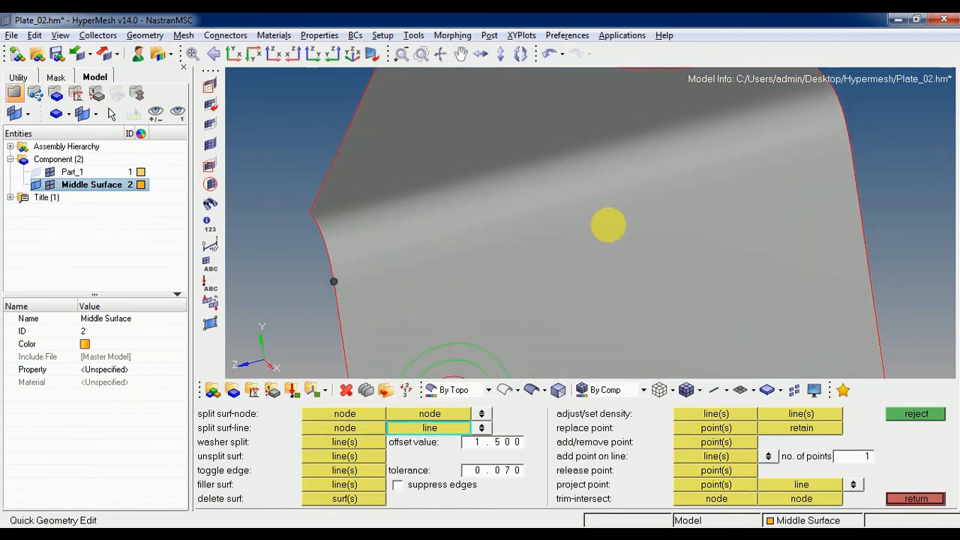
pyautogui.click(856, 150)
# Split the surface along the flange side of the hole-side bend, from the flange corner to the opposite edge line.
pyautogui.keyDown('ctrl'); pyautogui.moveTo(841, 154); pyautogui.dragTo(874, 177, button='right'); pyautogui.keyUp('ctrl')
pyautogui.click(347, 240)
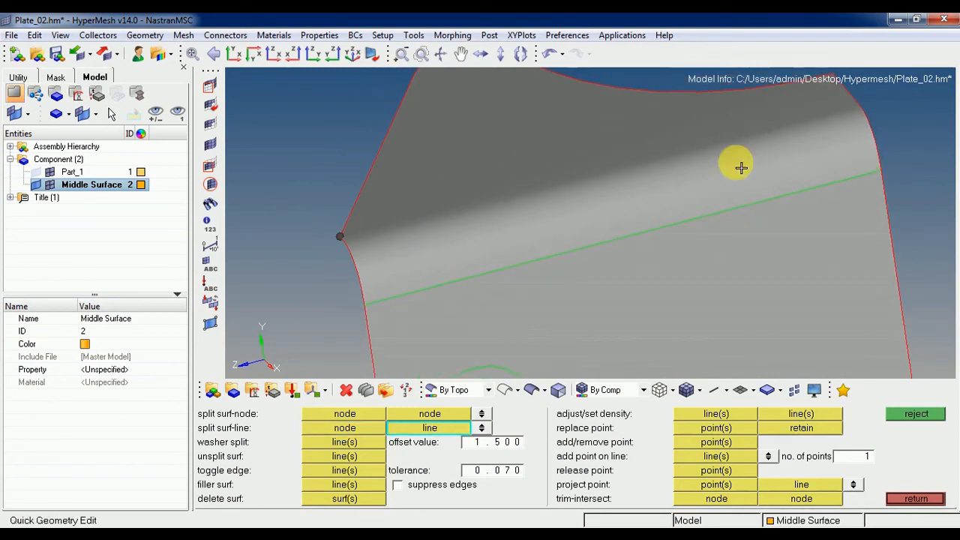
pyautogui.click(868, 117)
# Try to split the flange beside the rectangular opening from its slanted edge across to the arc cutout's edge line.
pyautogui.keyDown('ctrl'); pyautogui.moveTo(829, 143); pyautogui.dragTo(612, 210); pyautogui.keyUp('ctrl')
pyautogui.keyDown('ctrl'); pyautogui.moveTo(612, 211); pyautogui.dragTo(612, 182, button='right'); pyautogui.keyUp('ctrl')
pyautogui.keyDown('ctrl'); pyautogui.scroll(4, 587, 199); pyautogui.keyUp('ctrl')
pyautogui.keyDown('ctrl'); pyautogui.moveTo(521, 244); pyautogui.dragTo(622, 266); pyautogui.keyUp('ctrl')
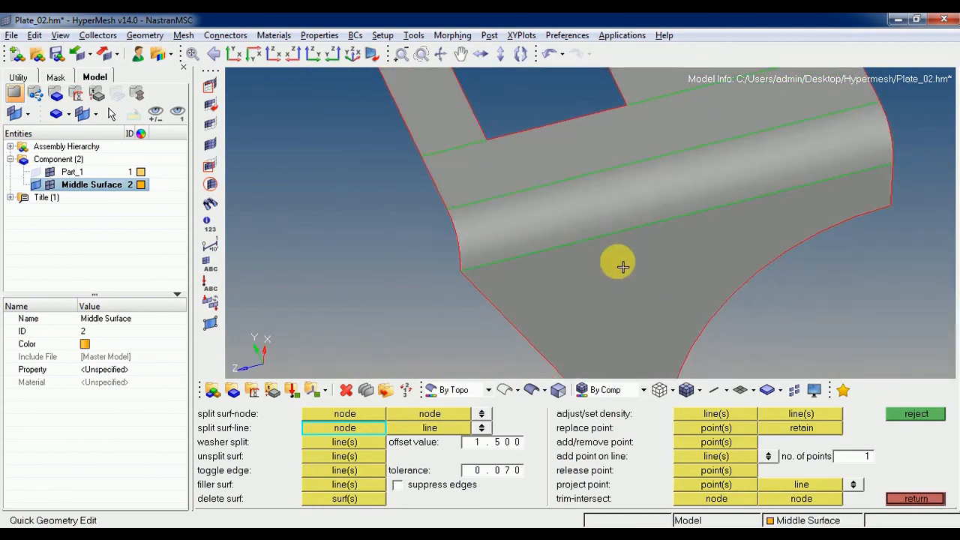
pyautogui.keyDown('ctrl'); pyautogui.scroll(-1, 584, 211); pyautogui.keyUp('ctrl')
pyautogui.keyDown('ctrl'); pyautogui.moveTo(584, 210); pyautogui.dragTo(537, 256); pyautogui.keyUp('ctrl')
pyautogui.keyDown('ctrl'); pyautogui.scroll(4, 562, 302); pyautogui.keyUp('ctrl')
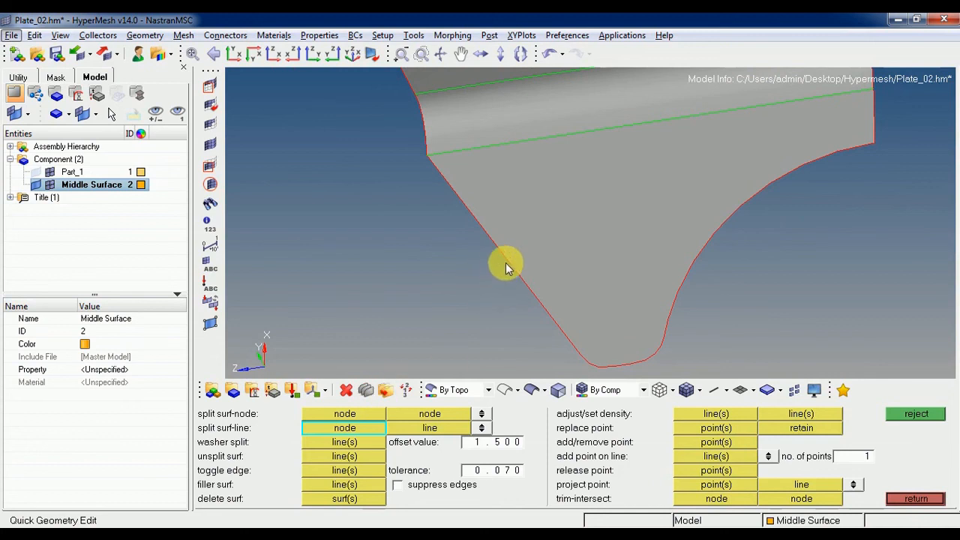
pyautogui.click(511, 264)
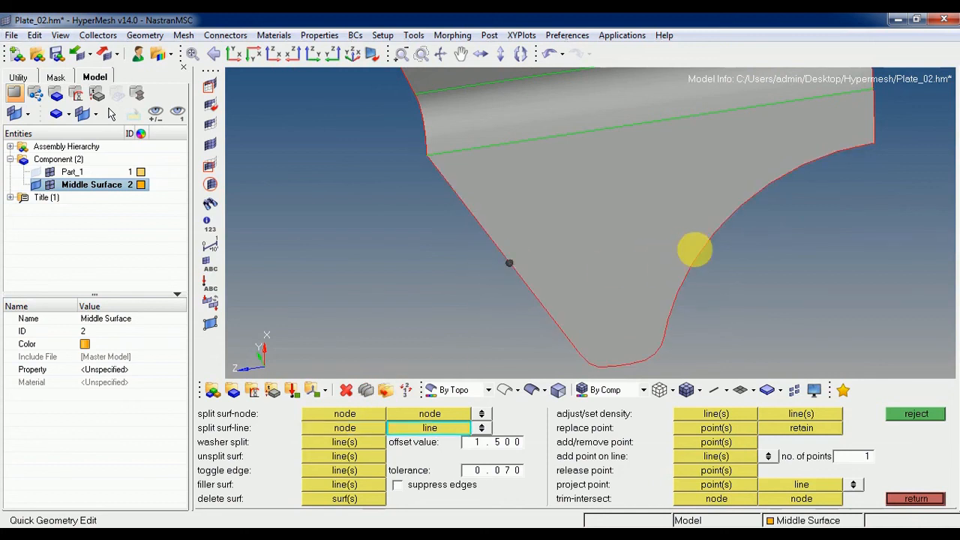
pyautogui.click(706, 238)
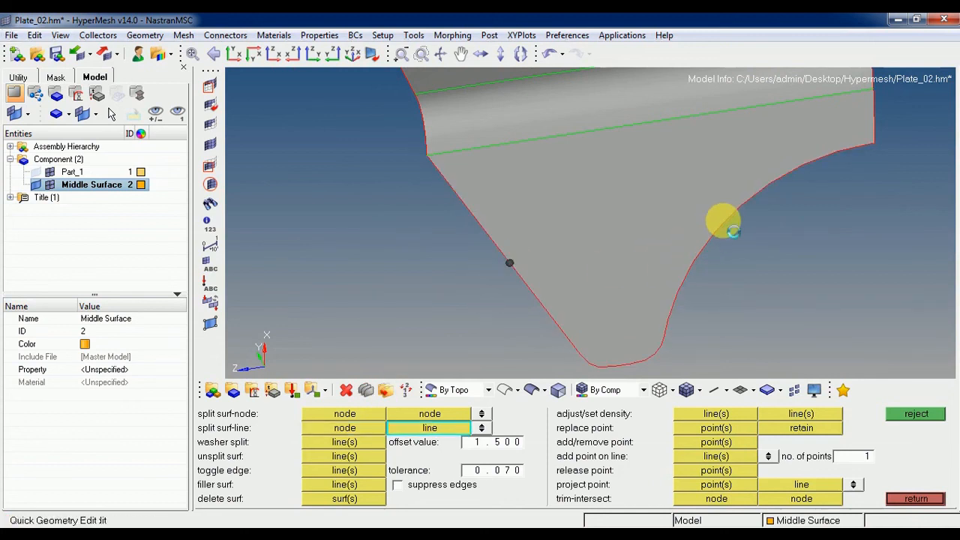
pyautogui.press('Escape')
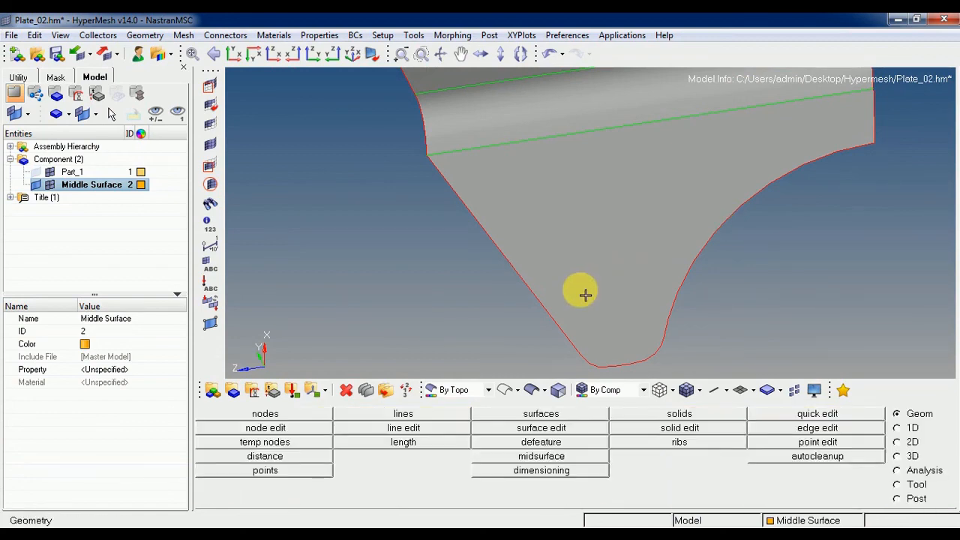
# Split the top surface from the rectangular opening's corner facing the round hole's bend straight across to that bend's nearer line.
pyautogui.keyDown('ctrl'); pyautogui.moveTo(576, 279); pyautogui.dragTo(595, 235); pyautogui.keyUp('ctrl')
pyautogui.scroll(3, 637, 204)
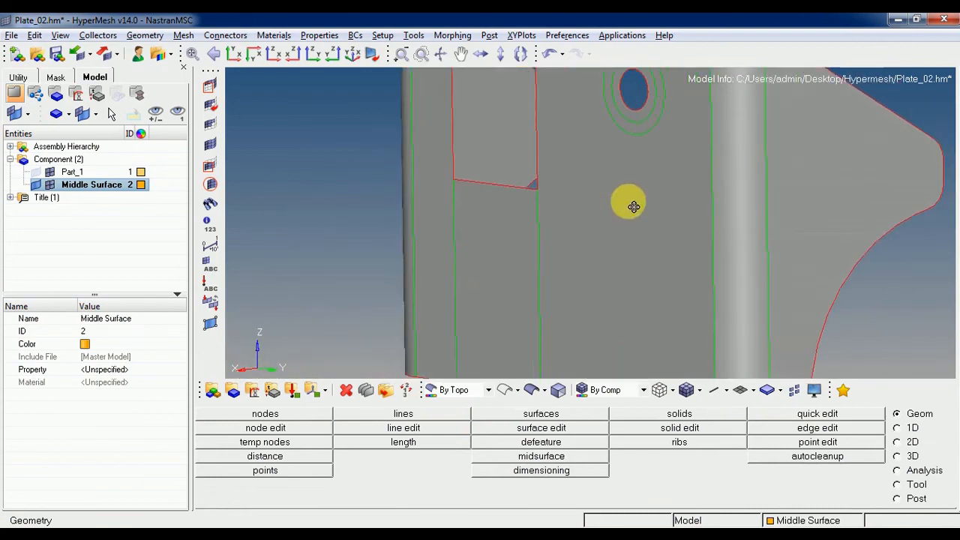
pyautogui.click(725, 395)
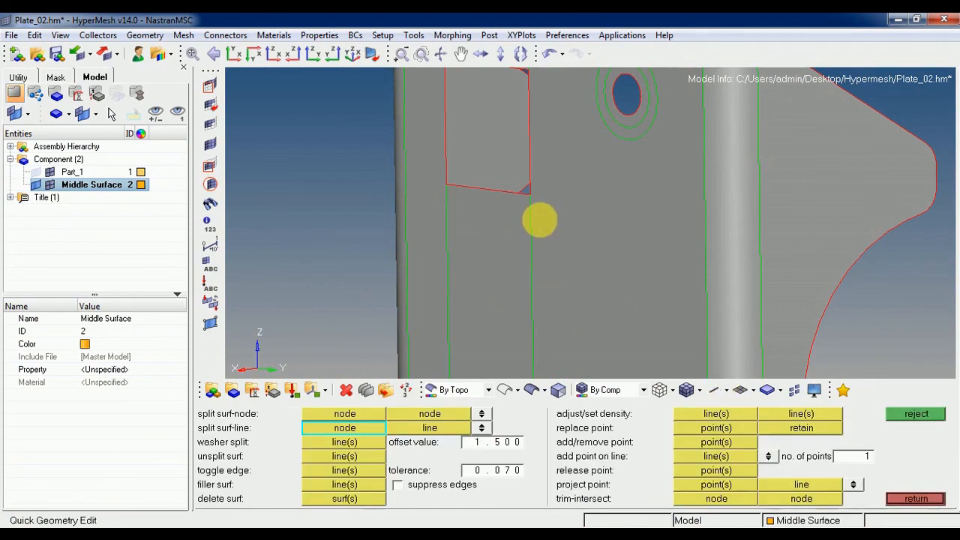
pyautogui.scroll(2, 535, 218)
pyautogui.click(525, 172)
pyautogui.keyDown('ctrl'); pyautogui.moveTo(765, 187); pyautogui.dragTo(608, 197, button='right'); pyautogui.keyUp('ctrl')
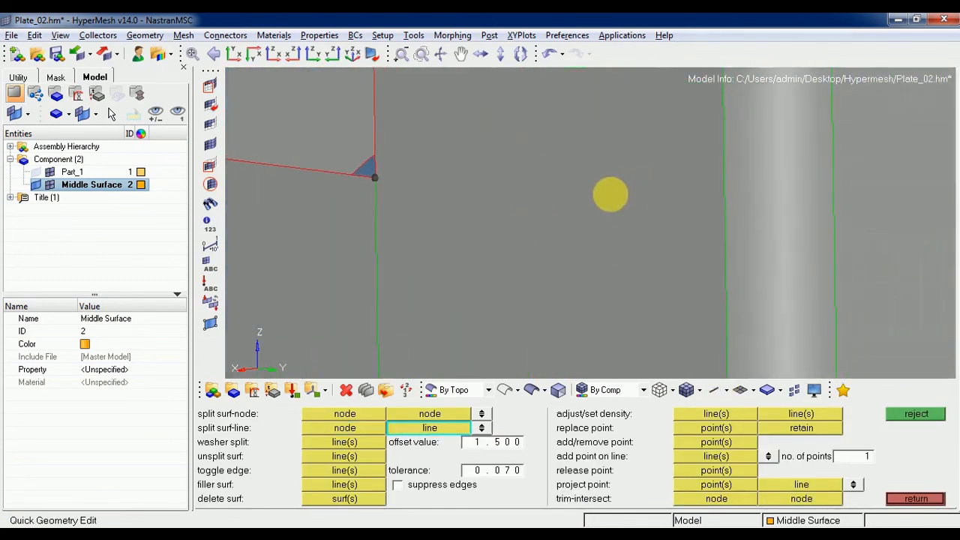
# Continue that split across the hole-side bend and its flange to the flange's outer tip edge.
pyautogui.click(739, 223)
pyautogui.click(843, 227)
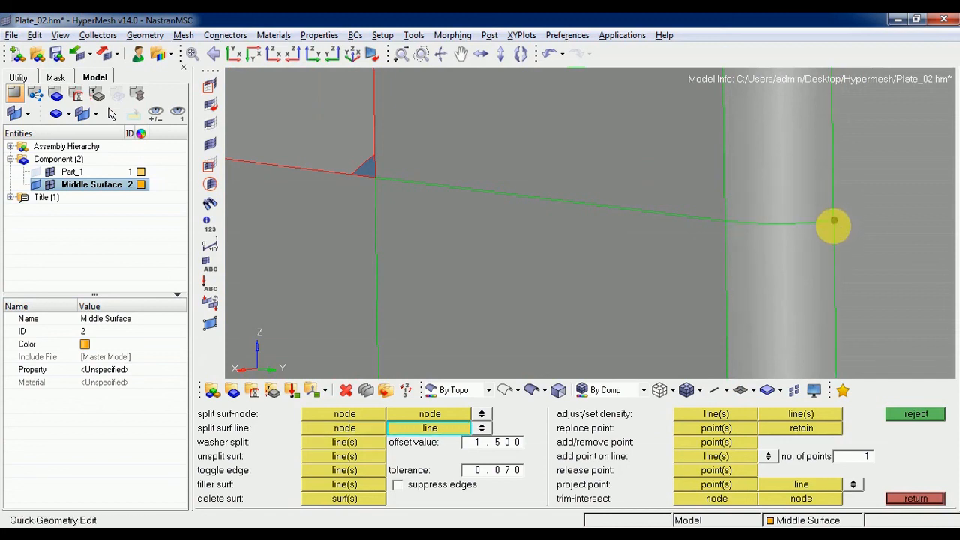
pyautogui.keyDown('ctrl'); pyautogui.scroll(-2, 834, 227); pyautogui.keyUp('ctrl')
pyautogui.keyDown('ctrl'); pyautogui.moveTo(834, 243); pyautogui.dragTo(552, 260, button='right'); pyautogui.keyUp('ctrl')
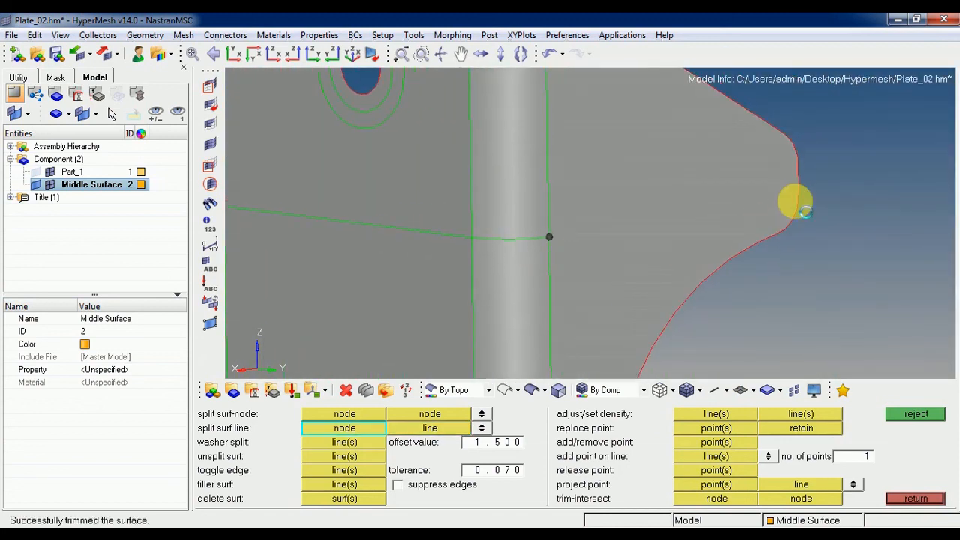
# Split the top surface from the rectangular opening's corner nearest the other bend to that bend's start line.
pyautogui.keyDown('ctrl'); pyautogui.scroll(-5, 728, 220); pyautogui.keyUp('ctrl')
pyautogui.keyDown('ctrl'); pyautogui.moveTo(638, 251); pyautogui.dragTo(750, 255); pyautogui.keyUp('ctrl')
pyautogui.keyDown('ctrl'); pyautogui.scroll(5, 751, 255); pyautogui.keyUp('ctrl')
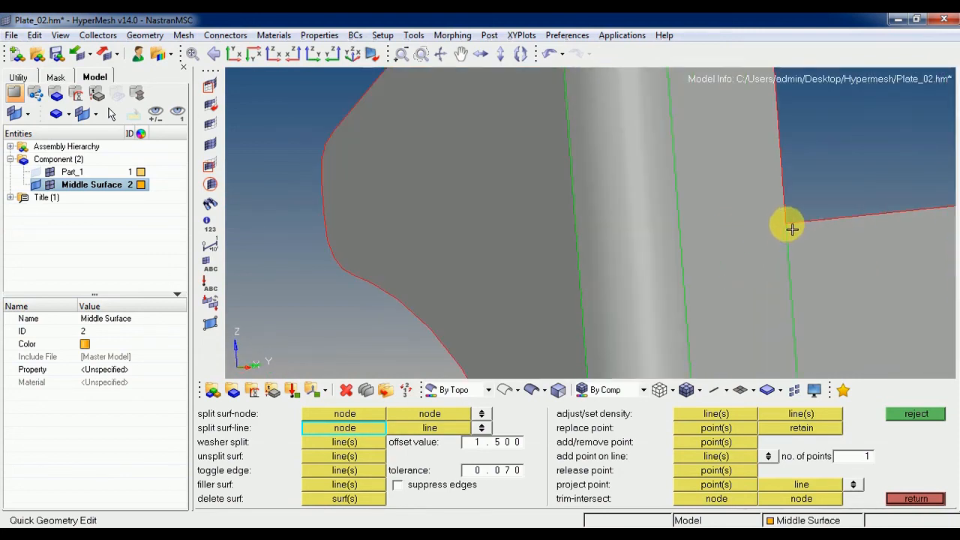
pyautogui.click(786, 223)
pyautogui.click(689, 227)
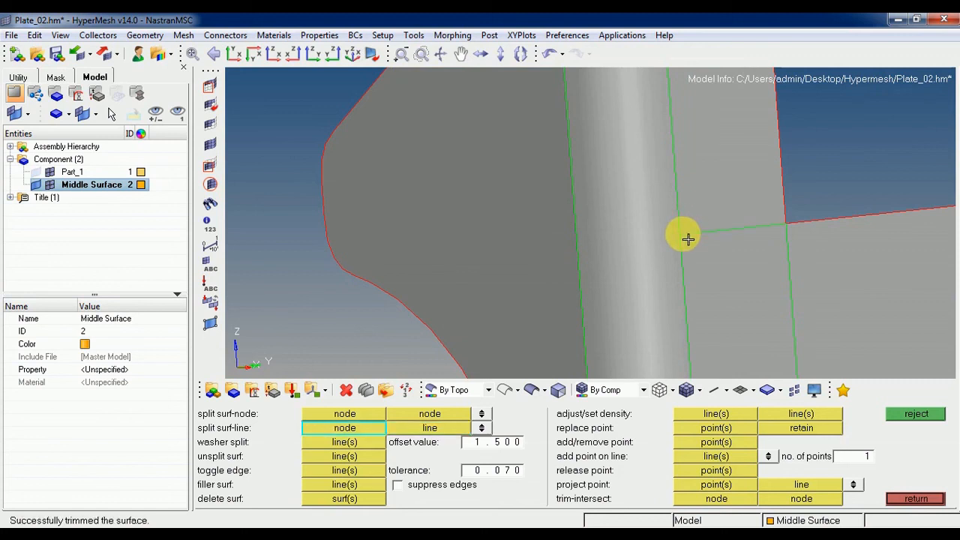
# Continue the split across the bend beside the rectangular opening and over its flange to the outer tip edge.
pyautogui.click(682, 236)
pyautogui.click(579, 245)
pyautogui.click(578, 244)
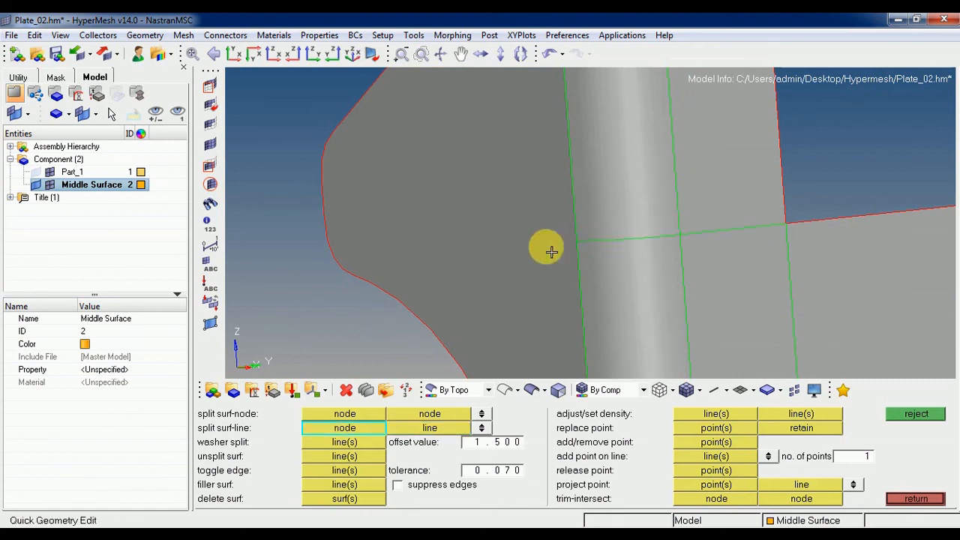
pyautogui.keyDown('ctrl'); pyautogui.moveTo(495, 249); pyautogui.dragTo(688, 249, button='right'); pyautogui.keyUp('ctrl')
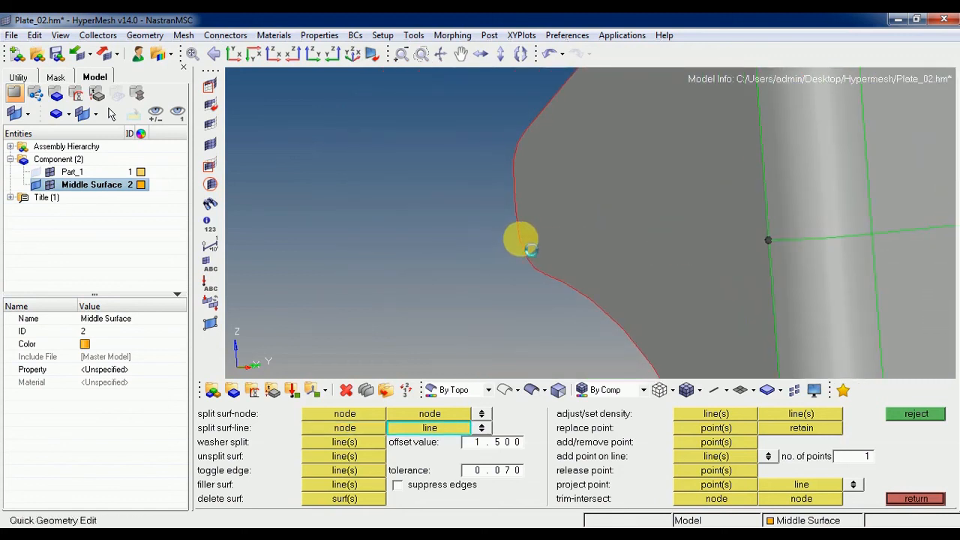
pyautogui.click(520, 239)
# Leave quick edit and save the model file.
pyautogui.keyDown('ctrl'); pyautogui.scroll(-3, 615, 239); pyautogui.keyUp('ctrl')
pyautogui.keyDown('ctrl'); pyautogui.moveTo(745, 296); pyautogui.dragTo(568, 249); pyautogui.keyUp('ctrl')
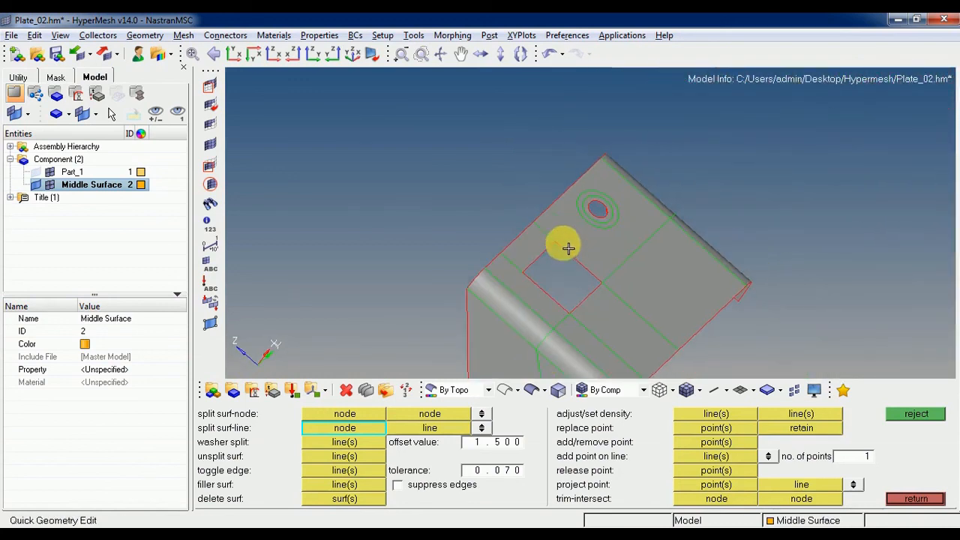
pyautogui.keyDown('ctrl'); pyautogui.scroll(3, 600, 255); pyautogui.keyUp('ctrl')
pyautogui.click(58, 53)
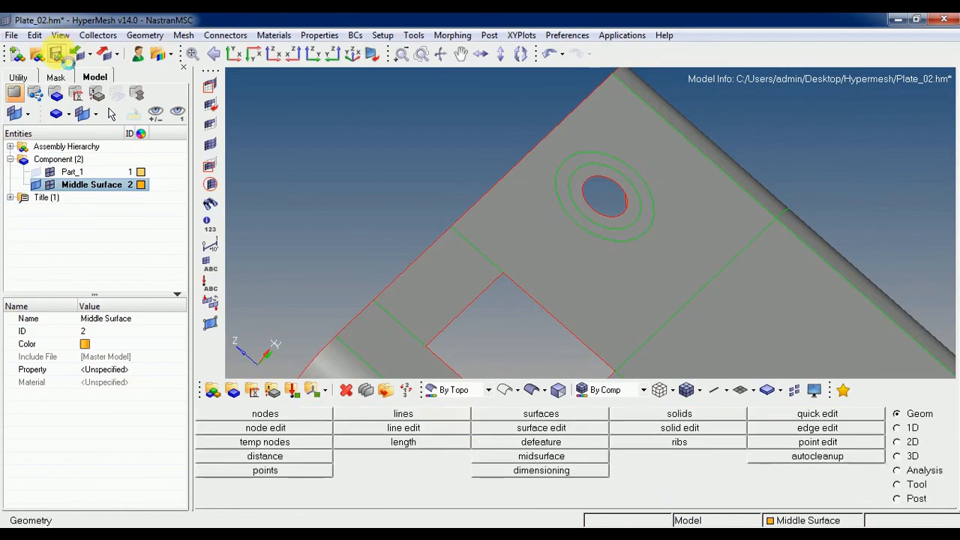